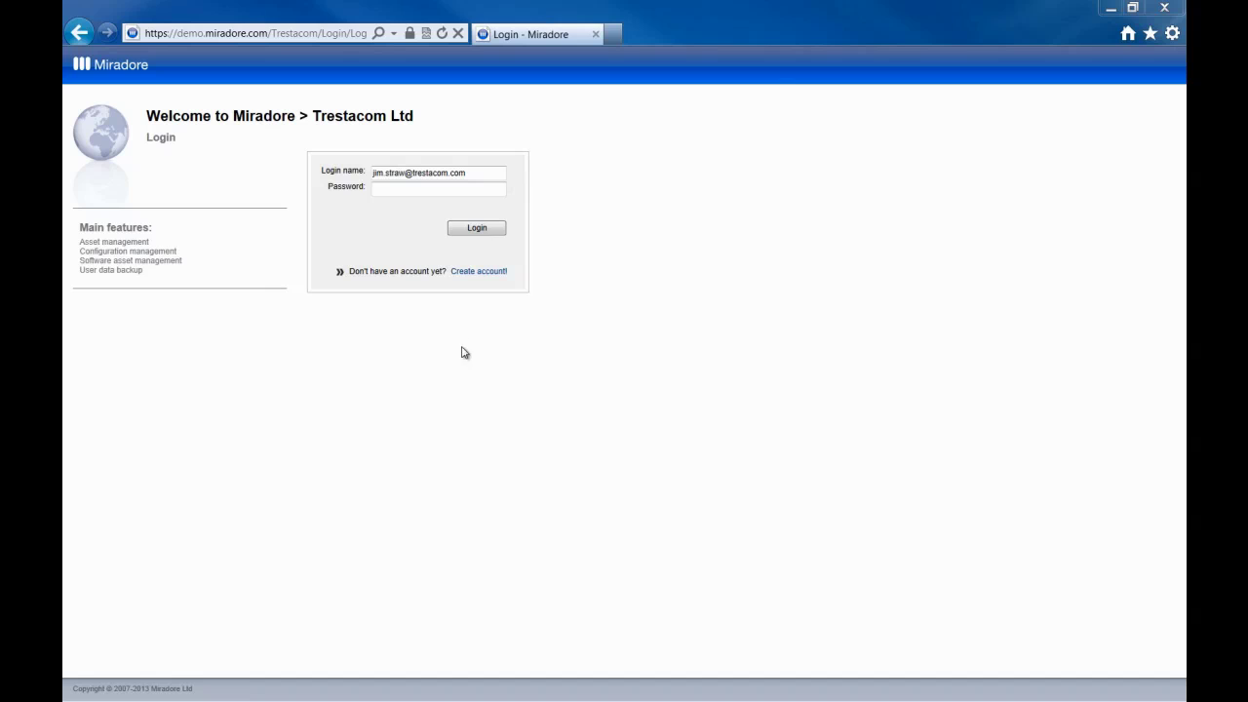
Step: Enter the account password in the login form's Password field
left_click(413, 192)
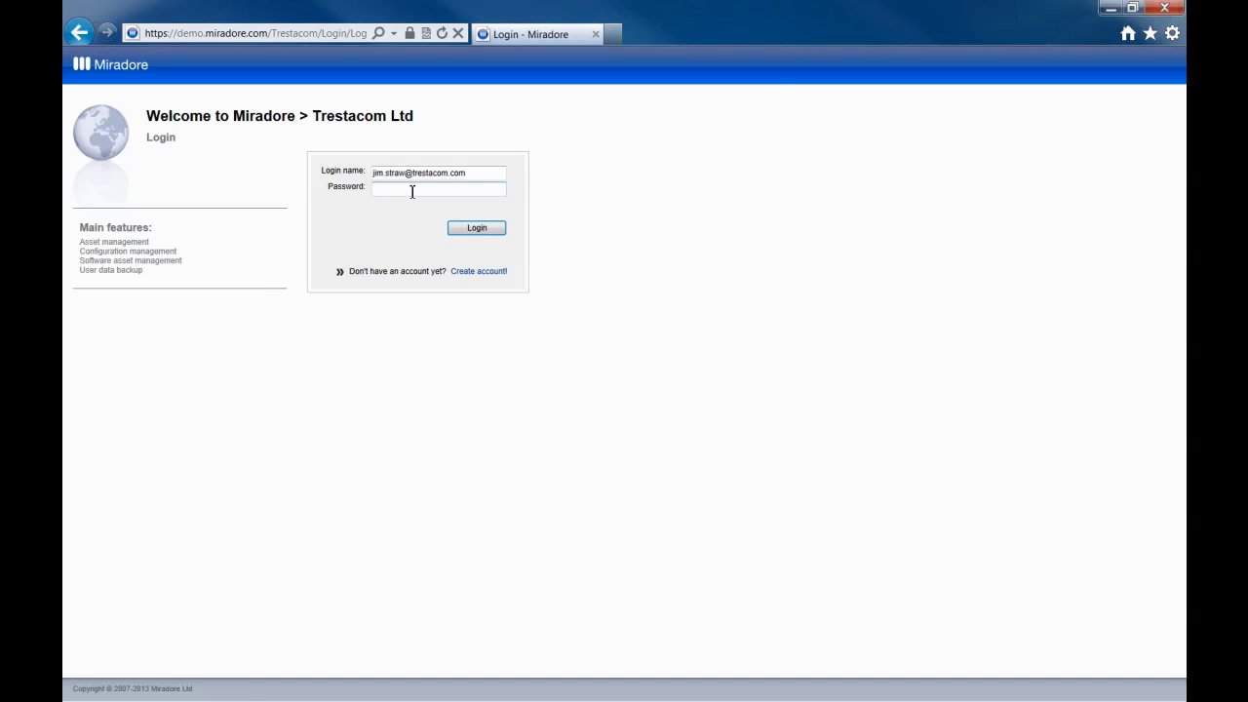
type("•••••••••")
type("••••")
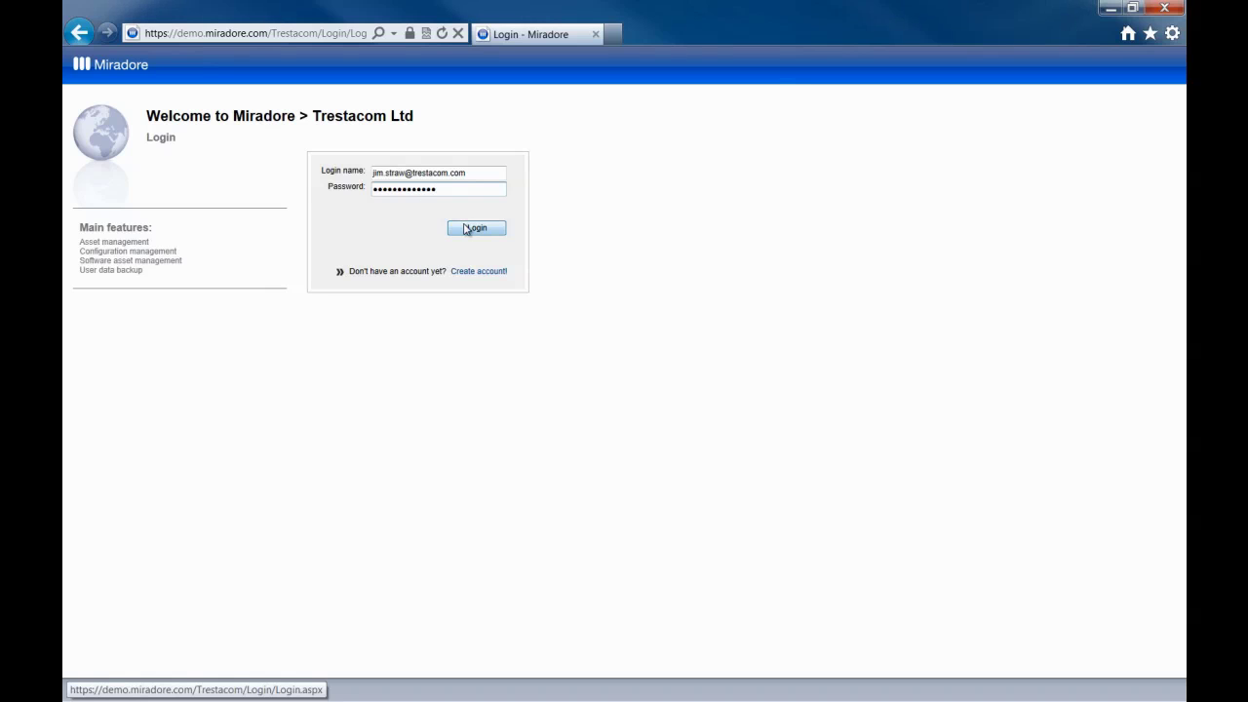
Step: Sign in to load the Trestacom Ltd main dashboard
left_click(465, 227)
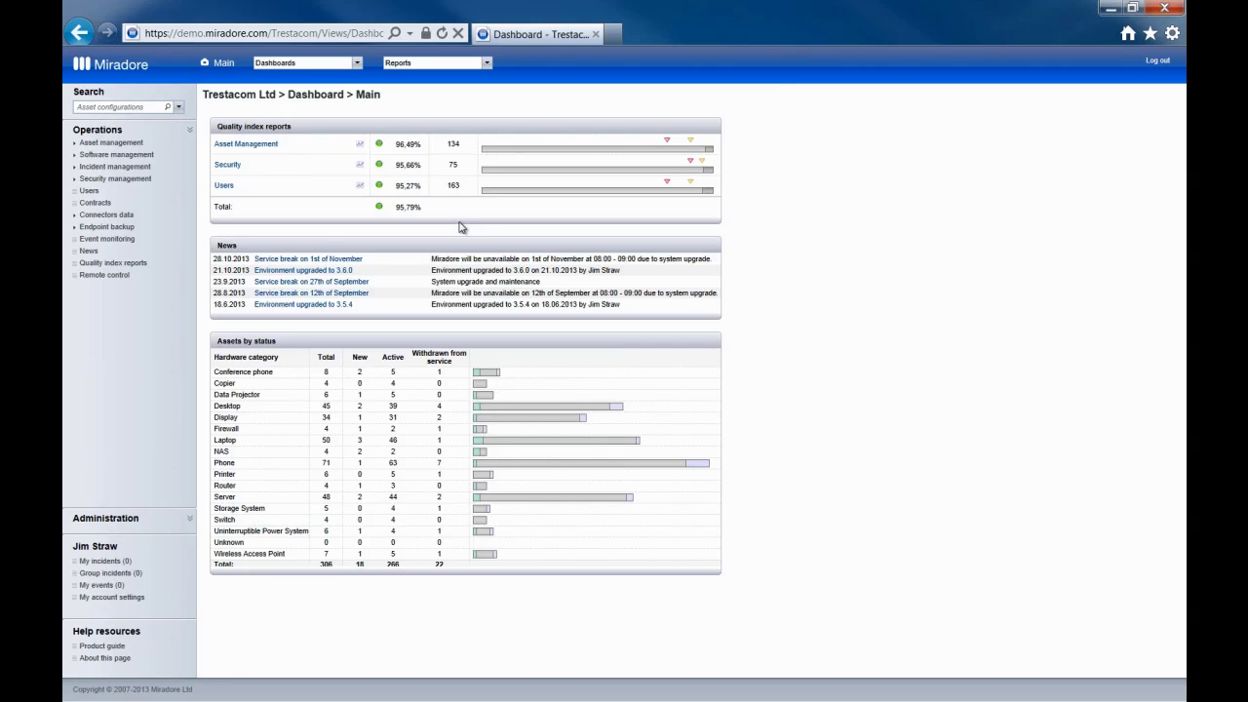
left_click(271, 150)
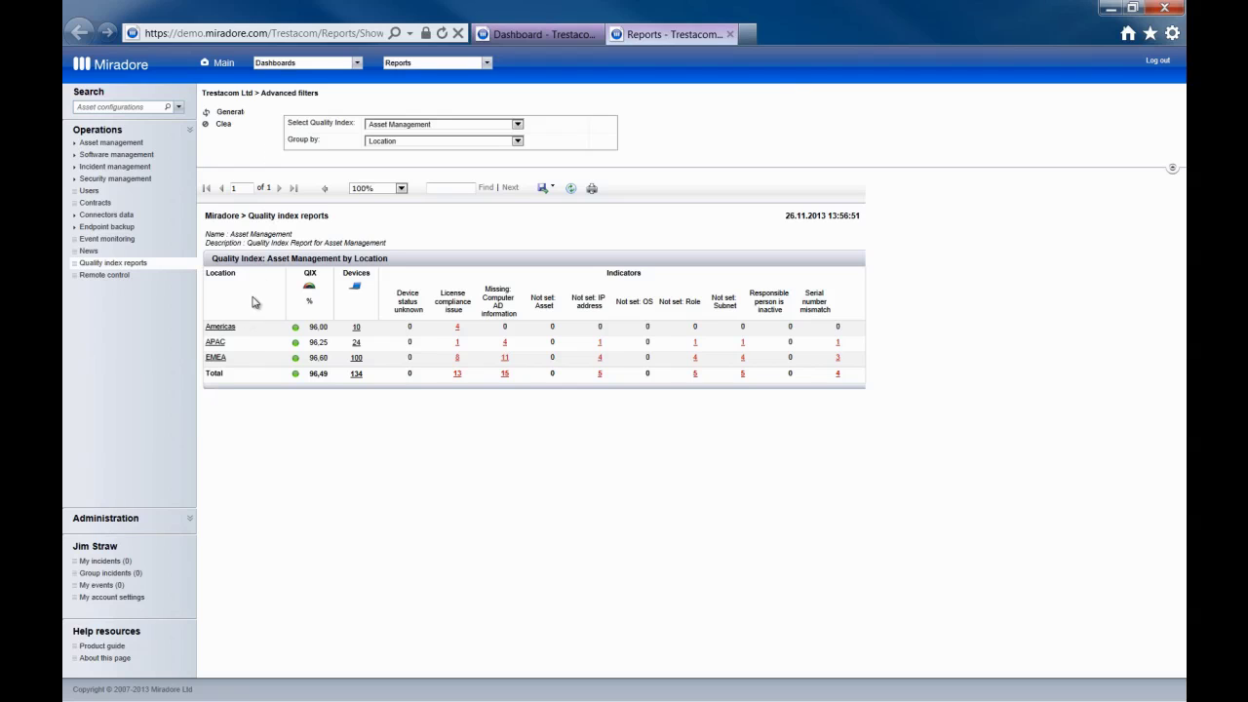
left_click(217, 358)
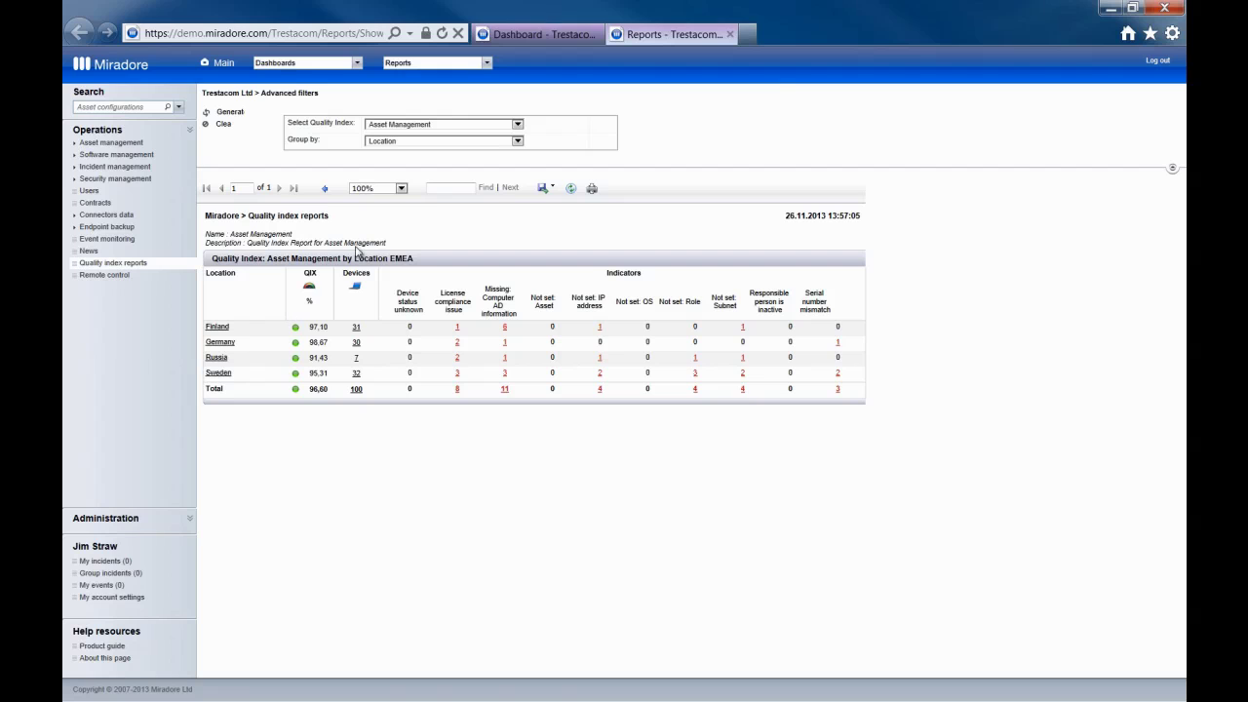
left_click(731, 34)
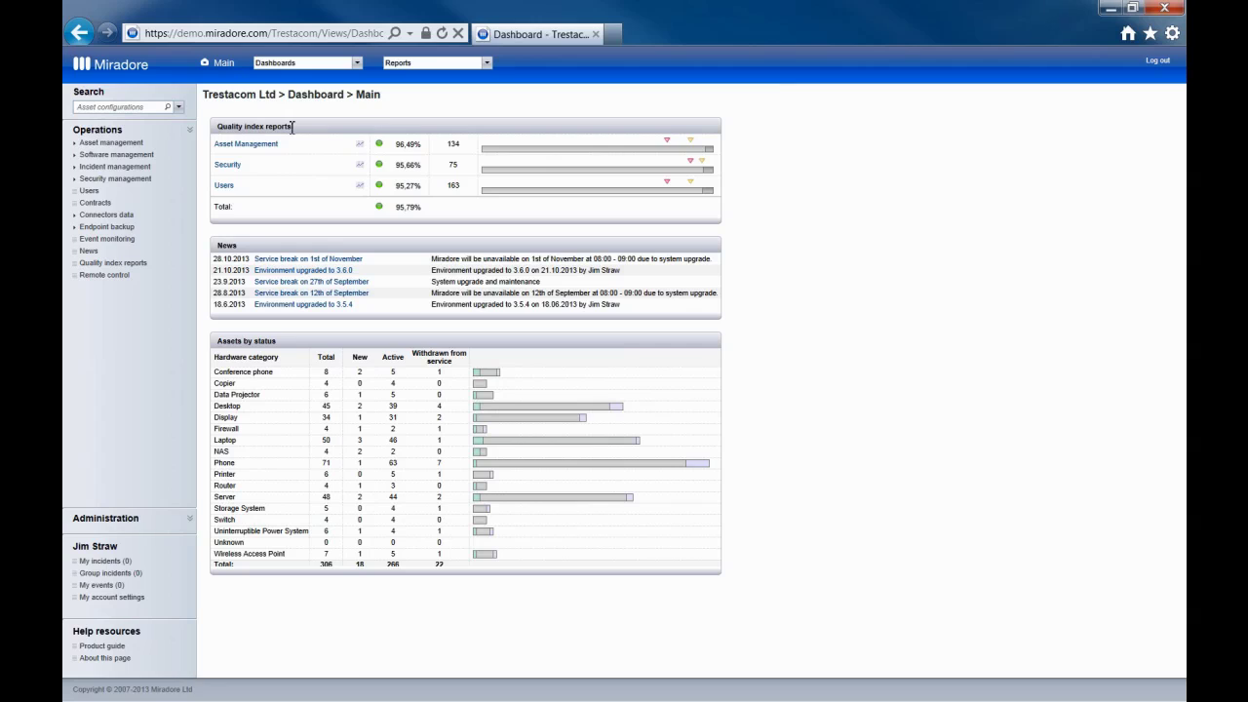
Step: Open Asset management > Assets > By name and replace the Model column with Operating system
left_click(127, 147)
left_click(124, 154)
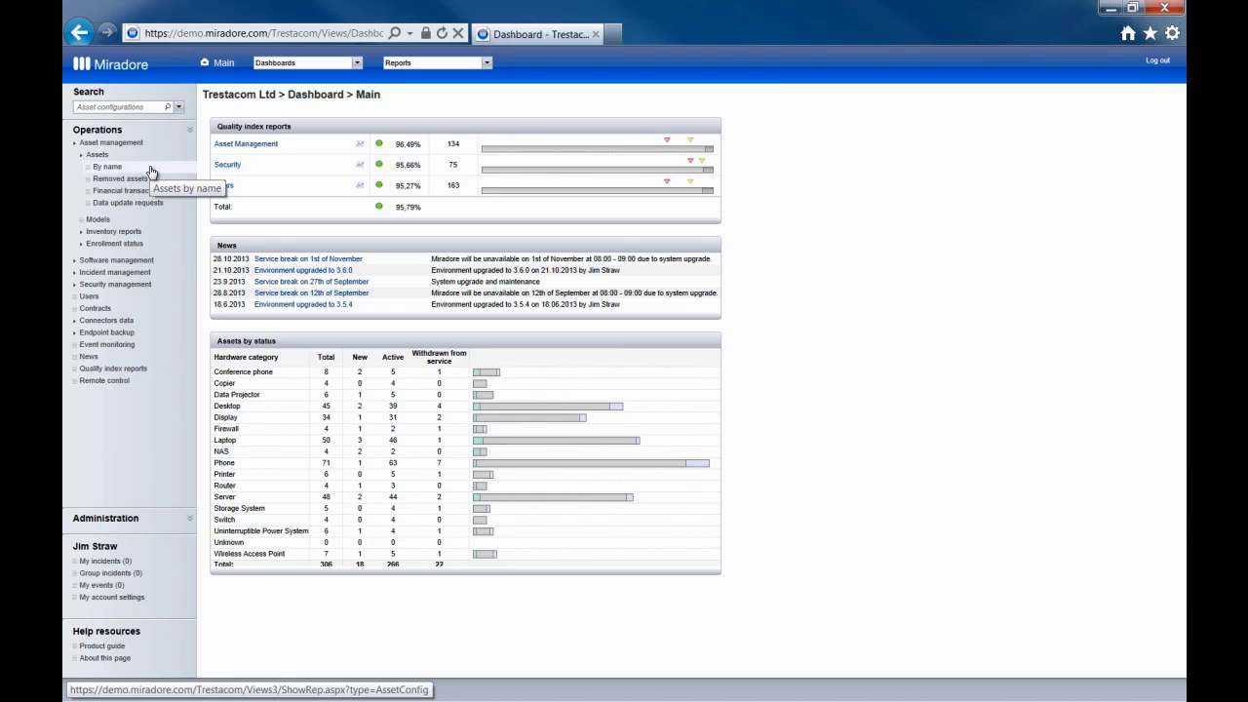
left_click(150, 171)
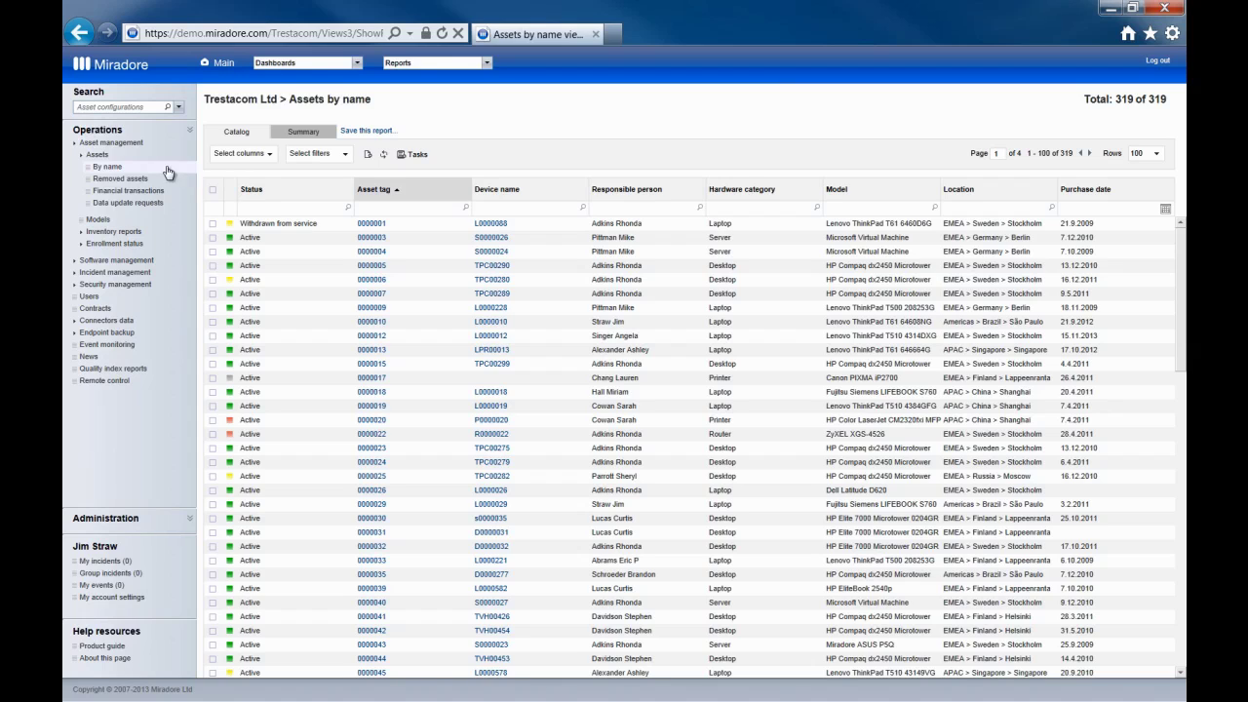
left_click(268, 156)
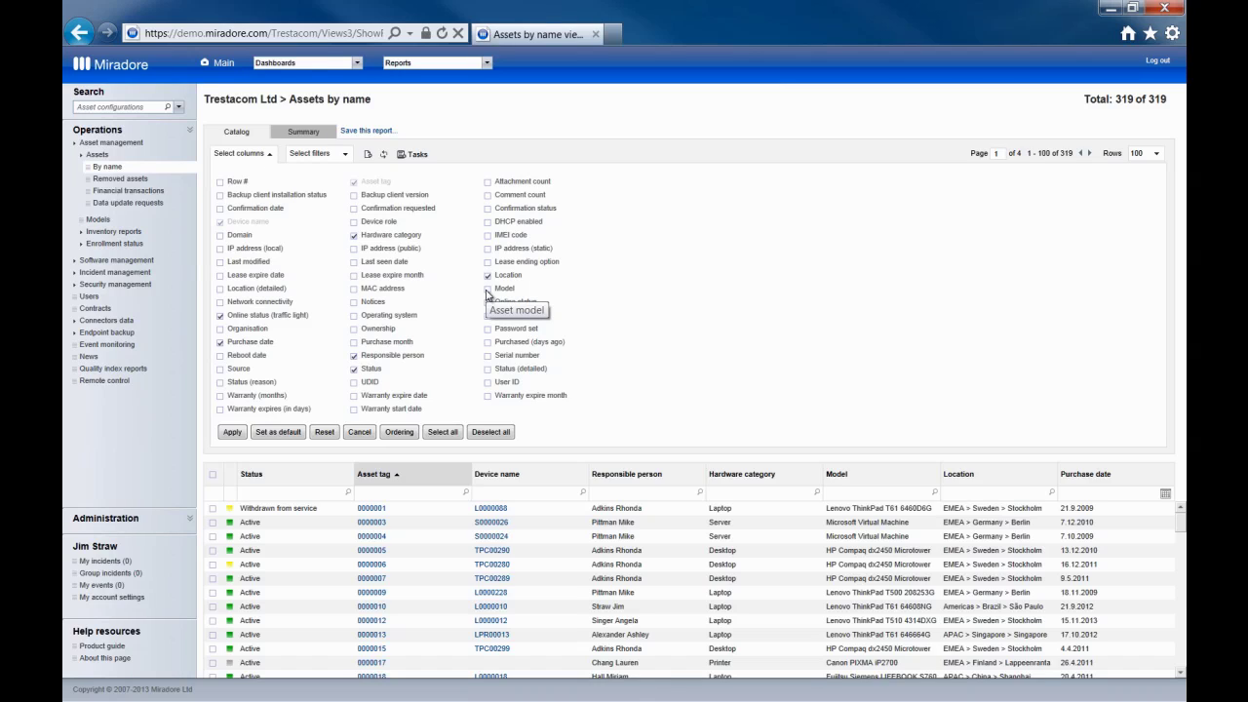
left_click(355, 316)
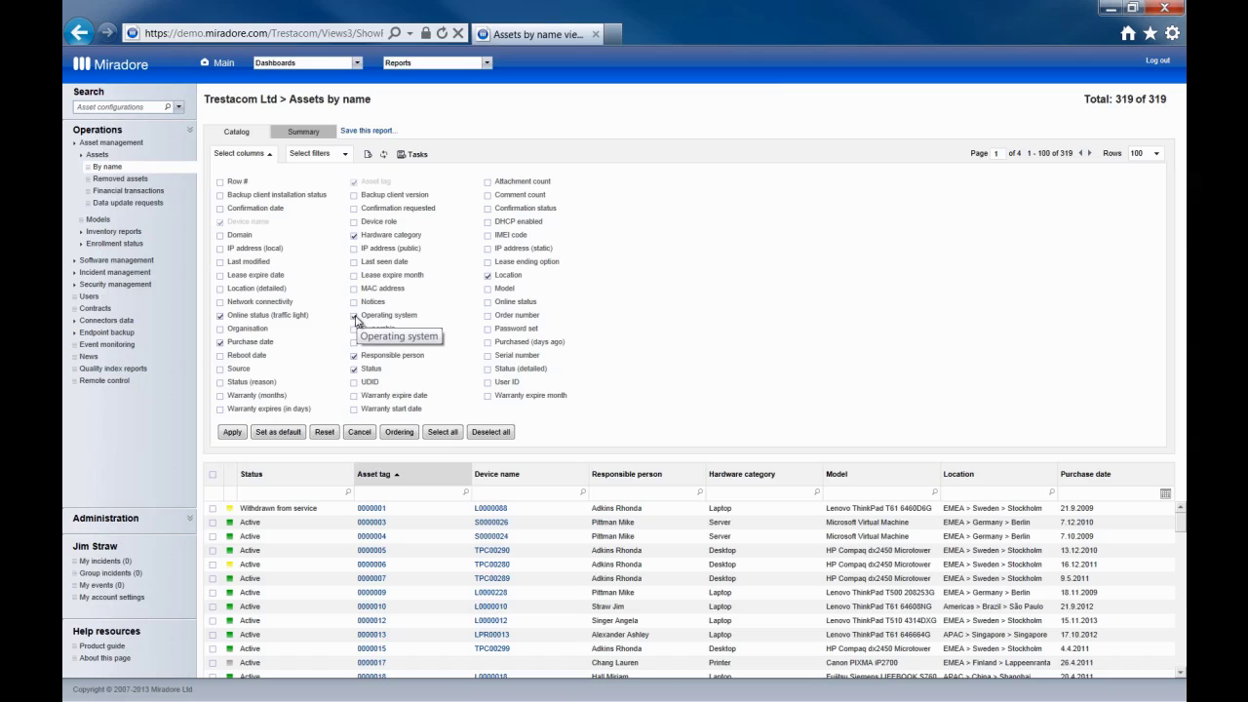
left_click(234, 433)
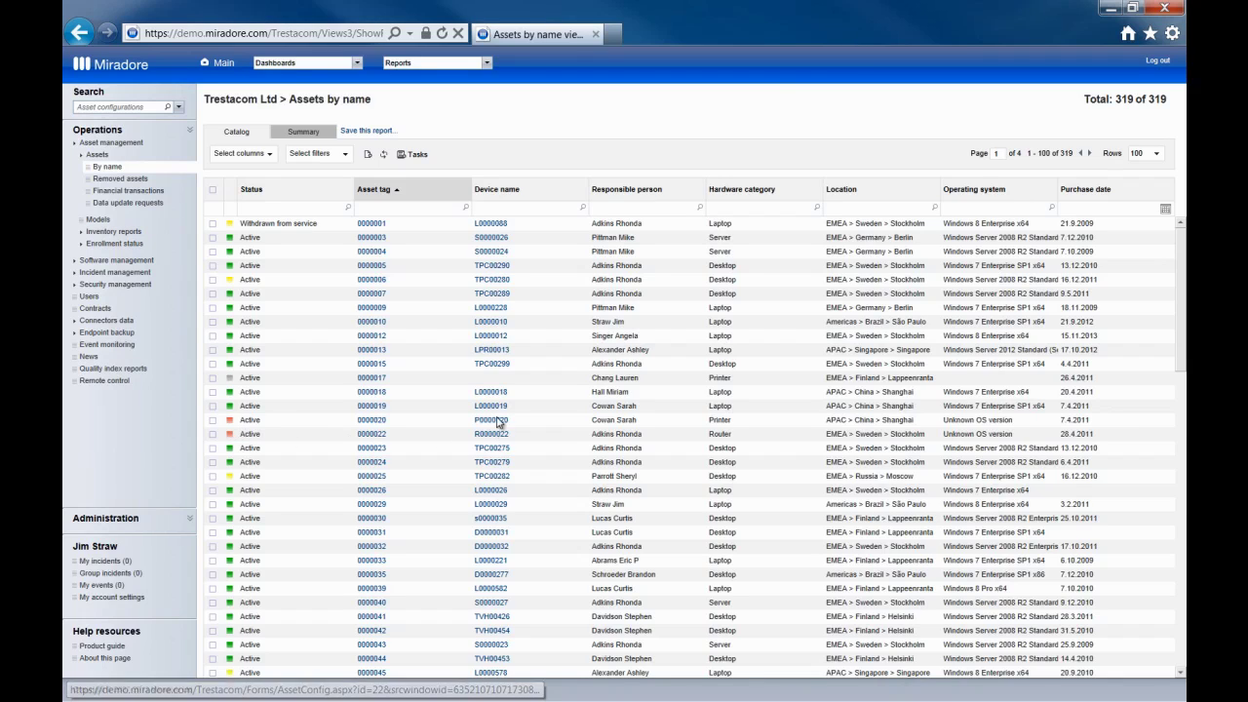
Step: Open device L0000019's configuration in a new tab, view its Tasks, then return to Assets by name
left_click(500, 409)
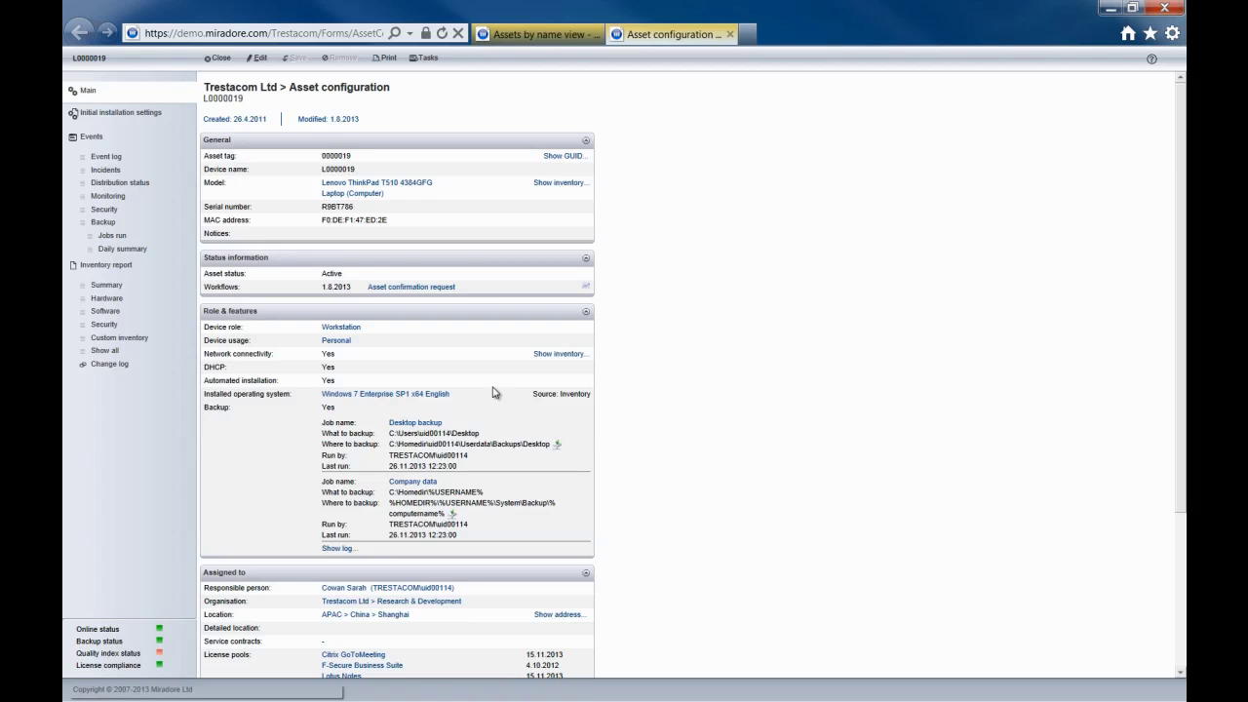
left_click(427, 59)
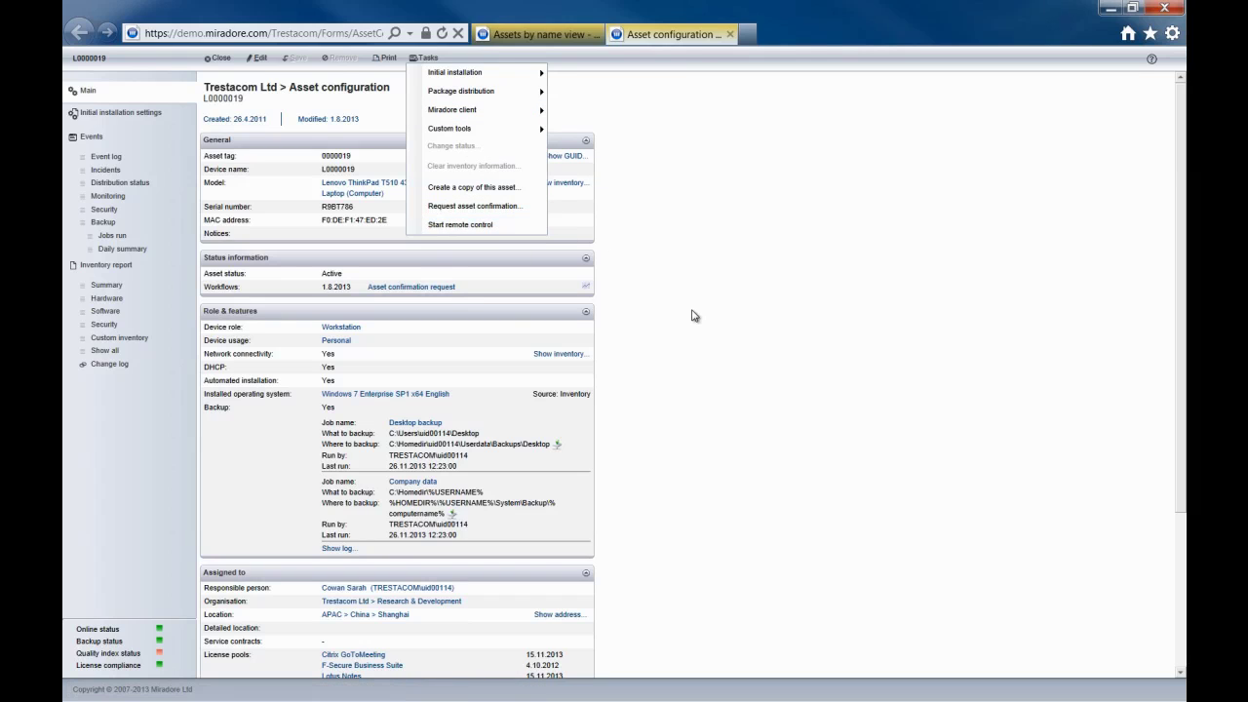
left_click(559, 44)
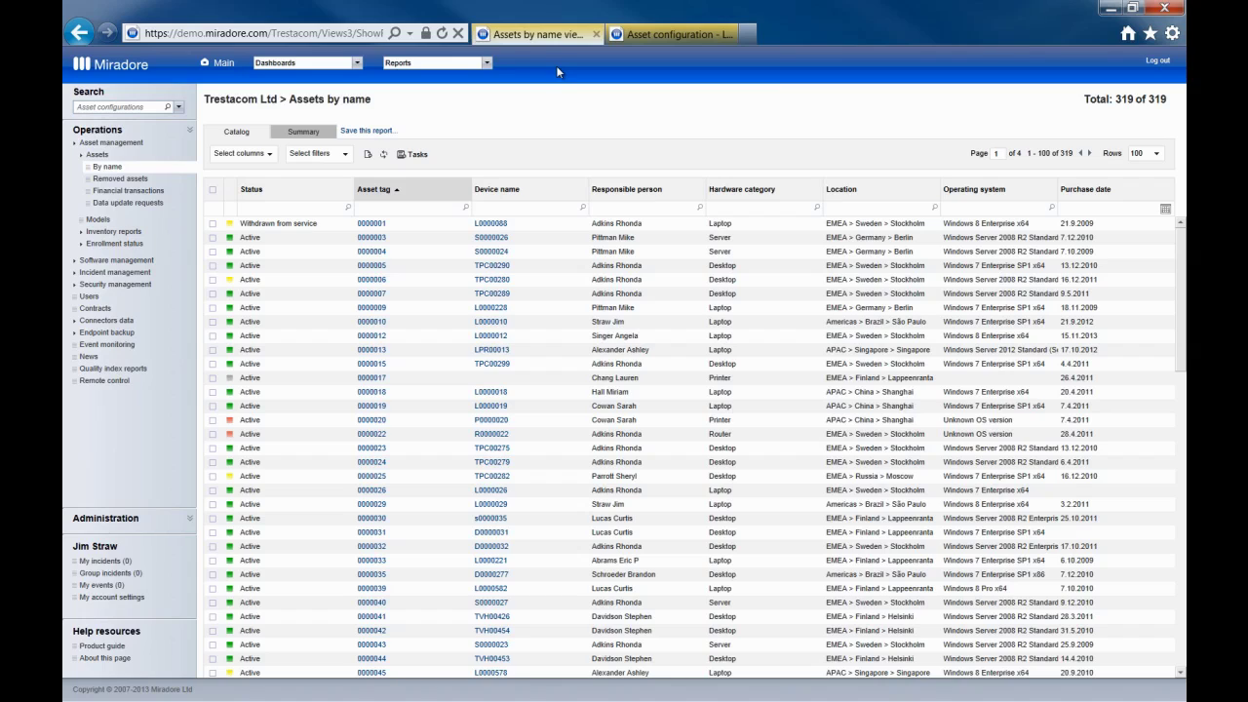
Step: Collapse Asset management and open the Windows software catalog under Software inventory
left_click(132, 143)
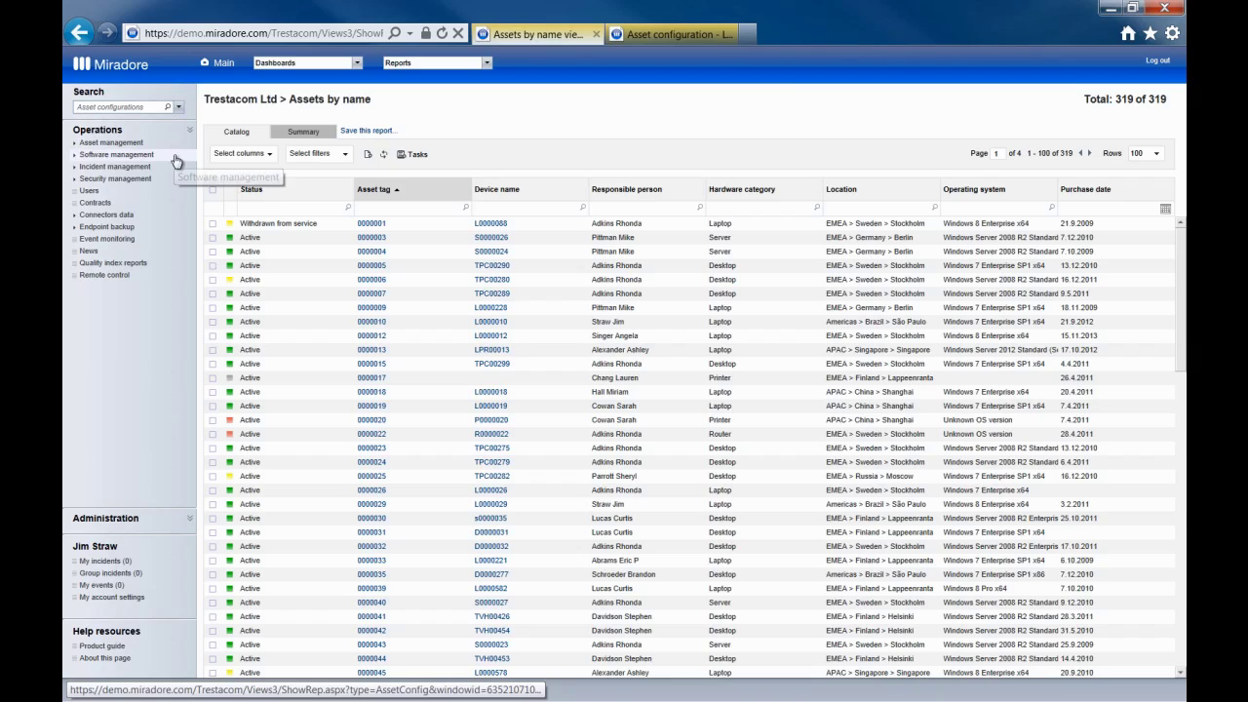
left_click(176, 160)
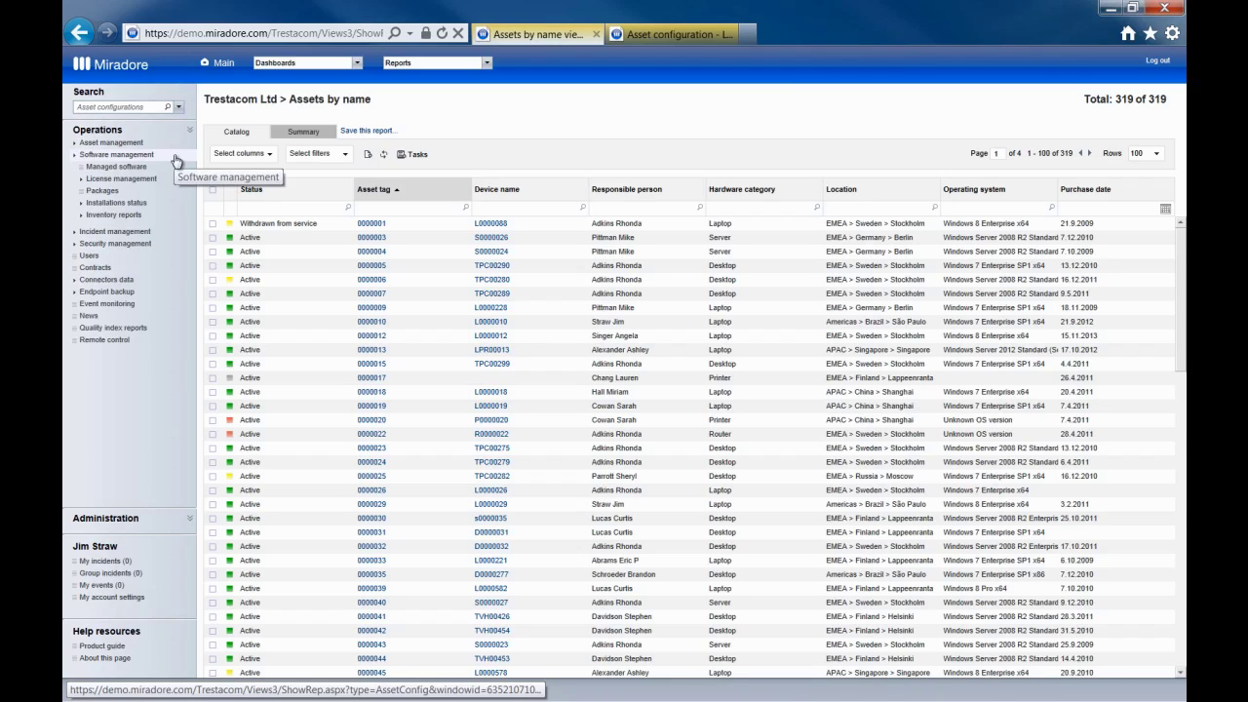
left_click(162, 217)
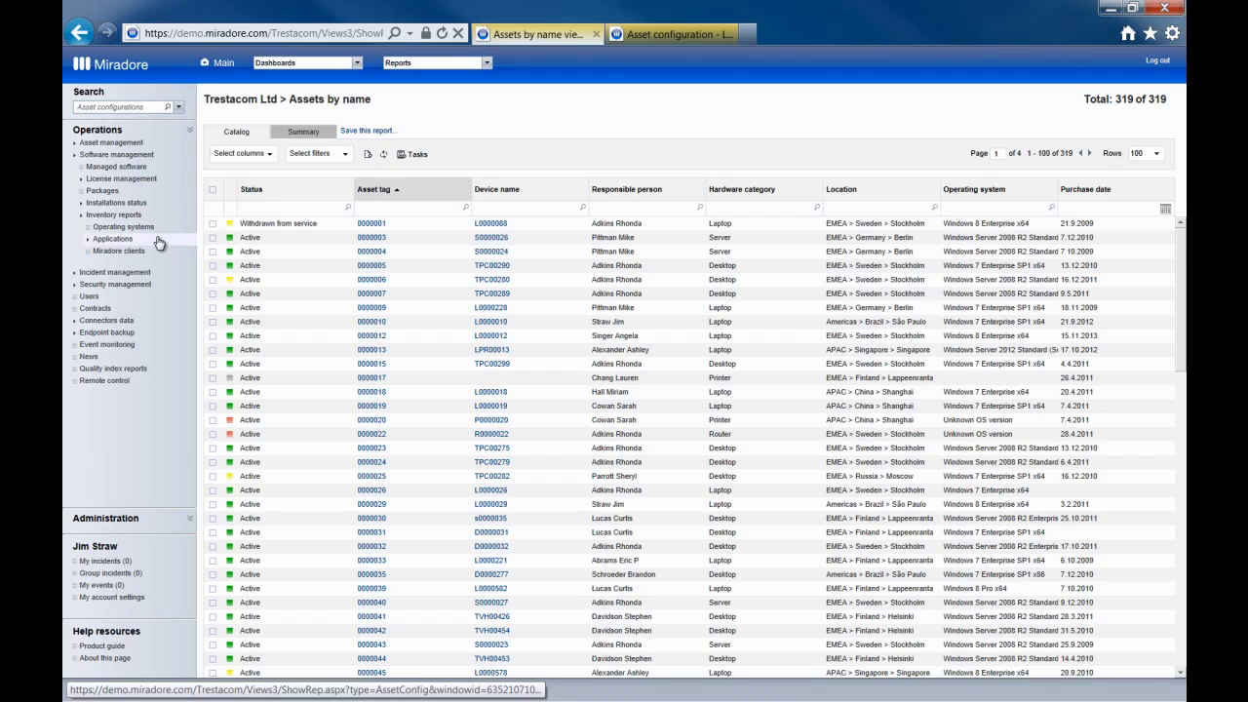
left_click(159, 241)
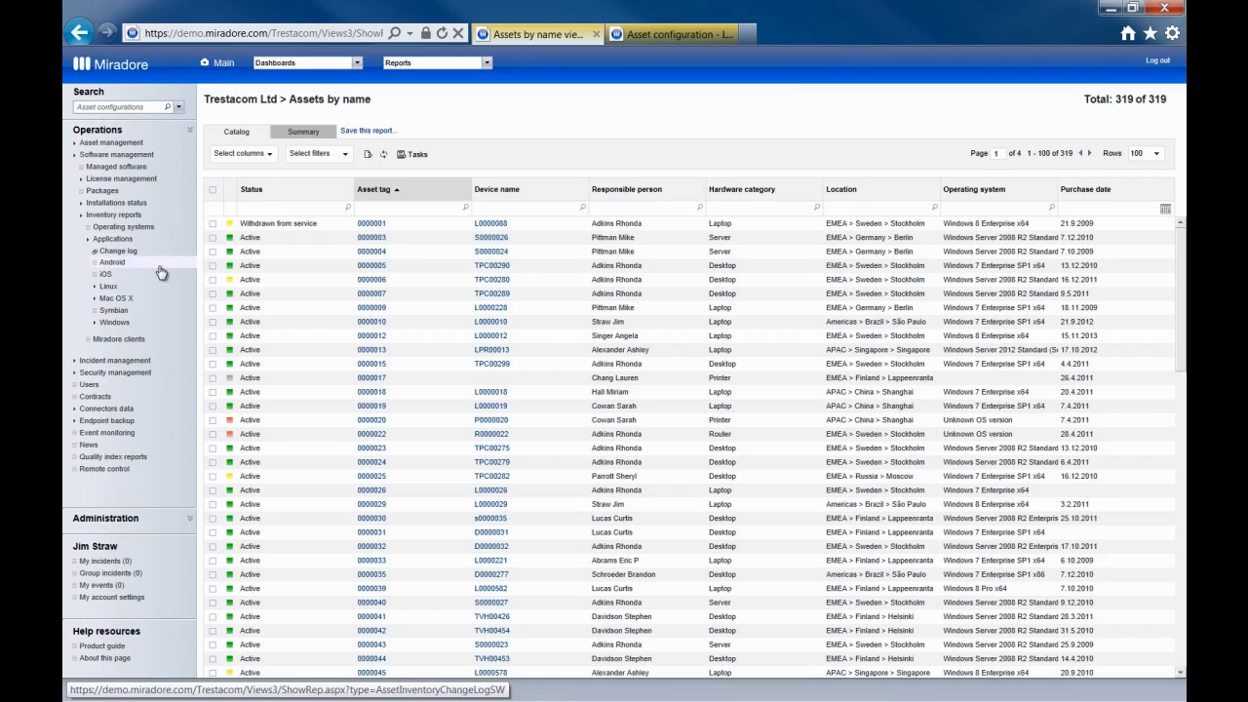
left_click(159, 322)
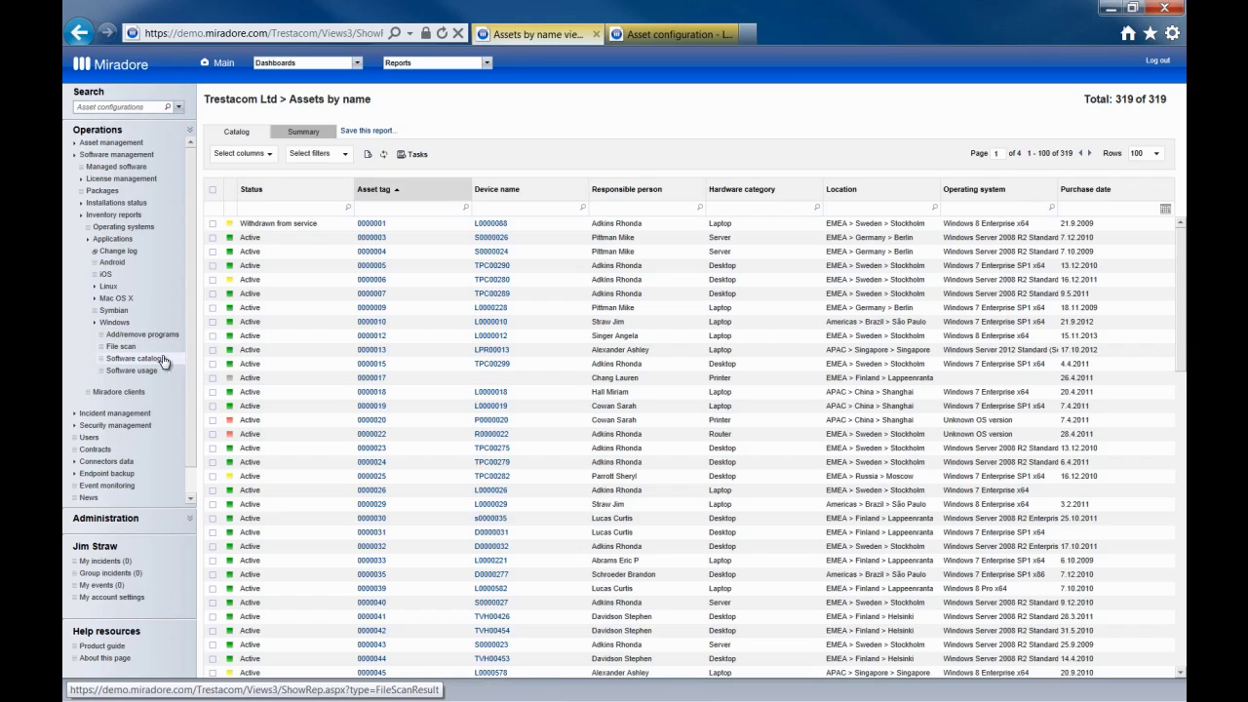
left_click(167, 364)
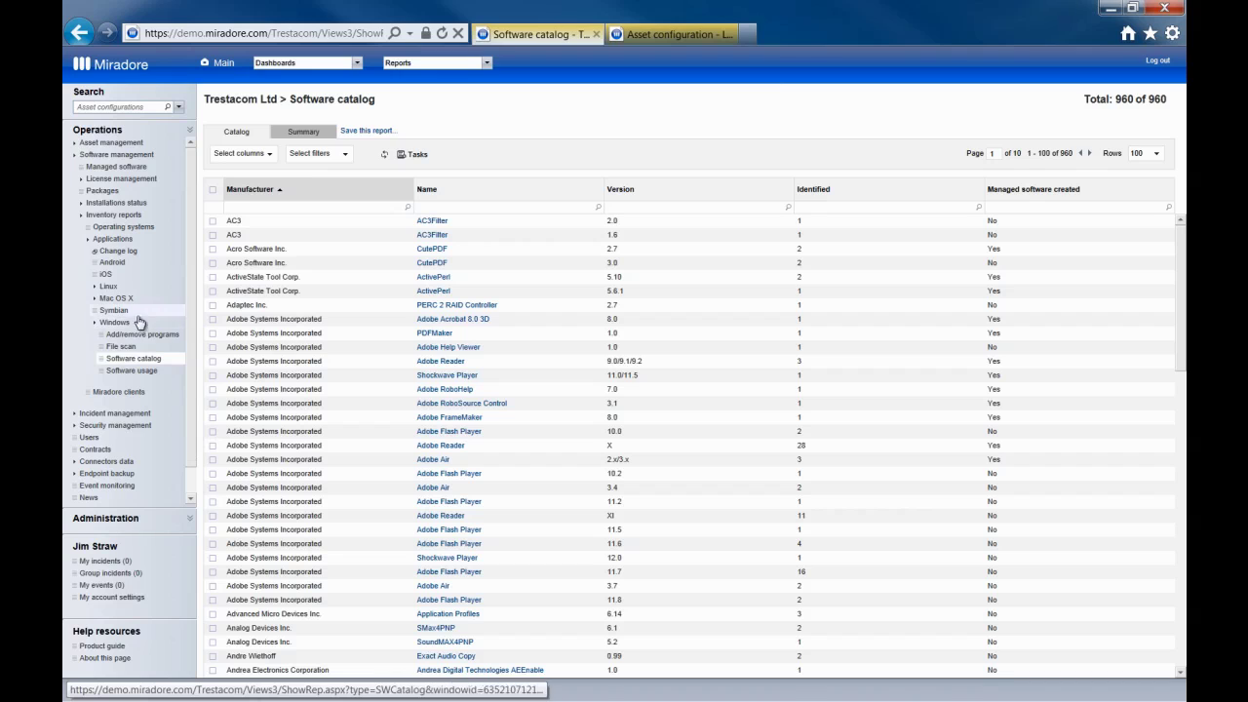
Step: Show iOS installed applications sorted by total identified, and expand License management
left_click(107, 274)
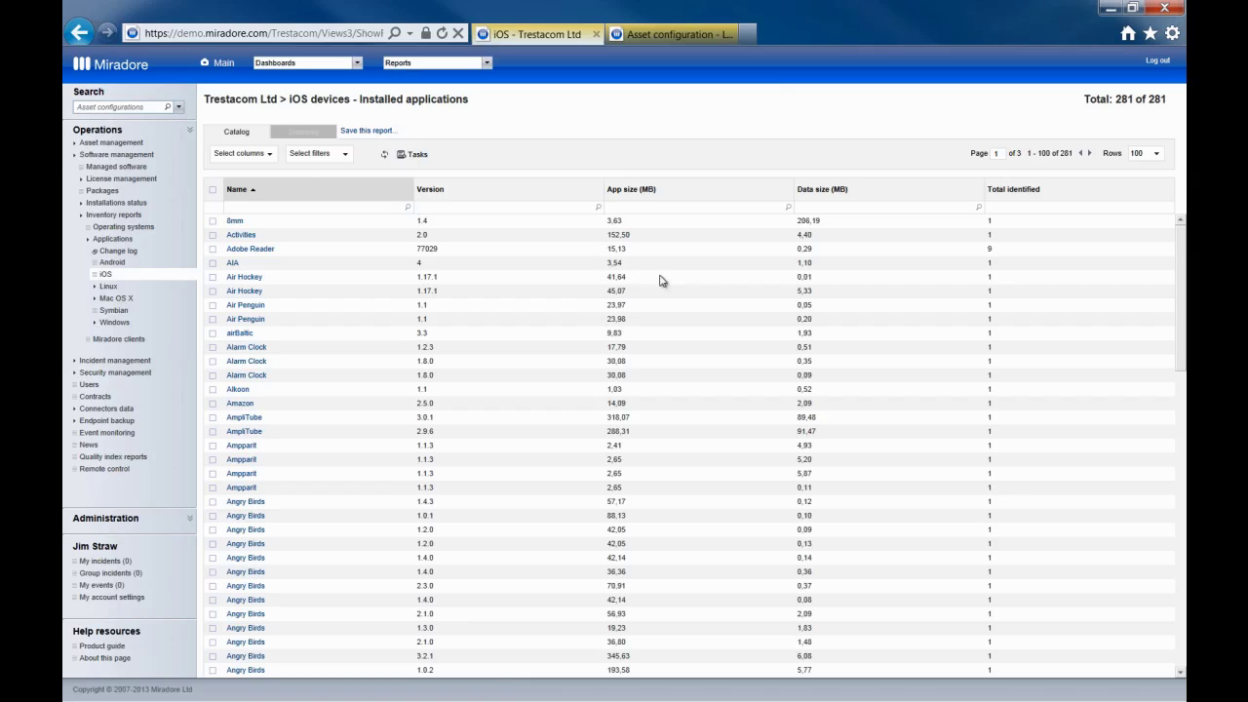
left_click(1022, 199)
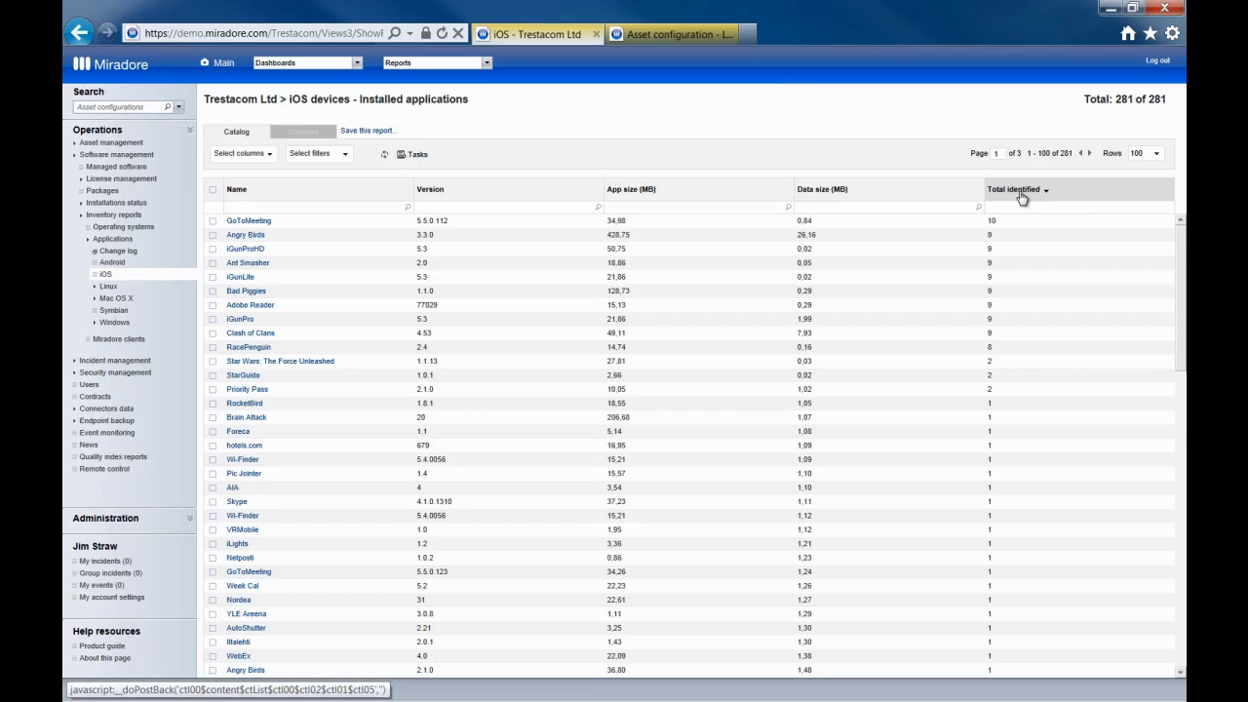
left_click(139, 185)
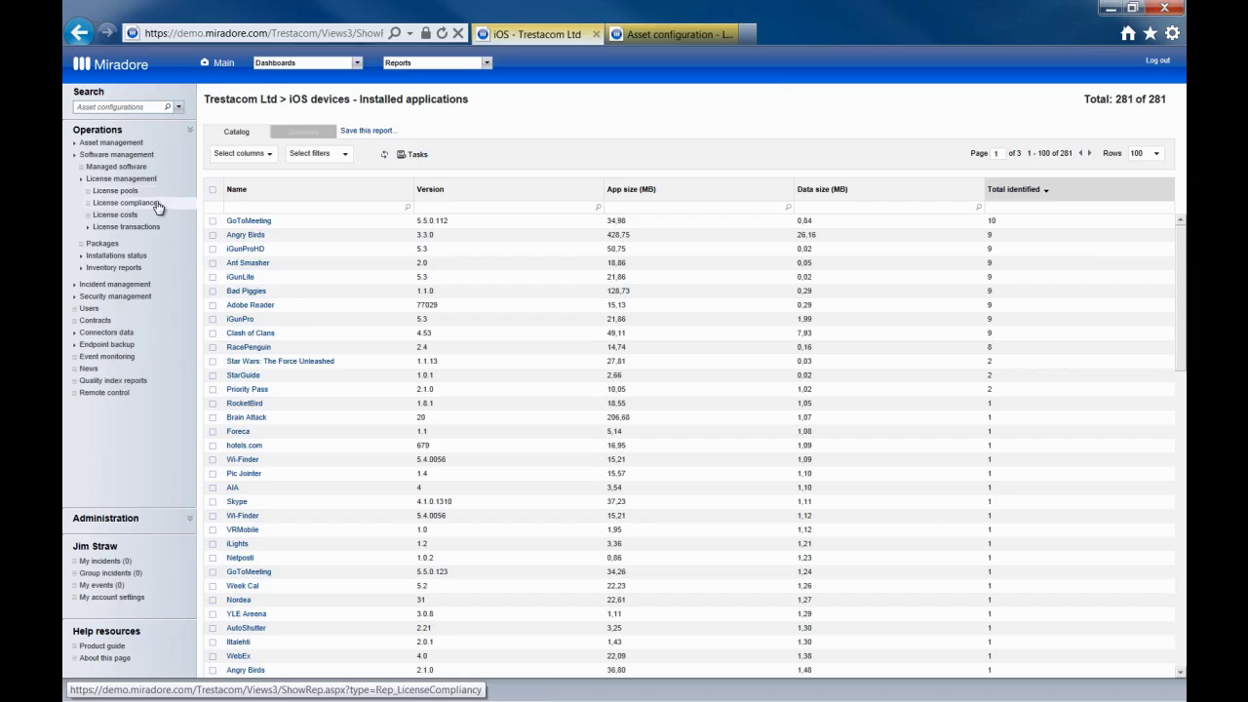
Step: Open the License compliance report listing 50 software titles
left_click(164, 207)
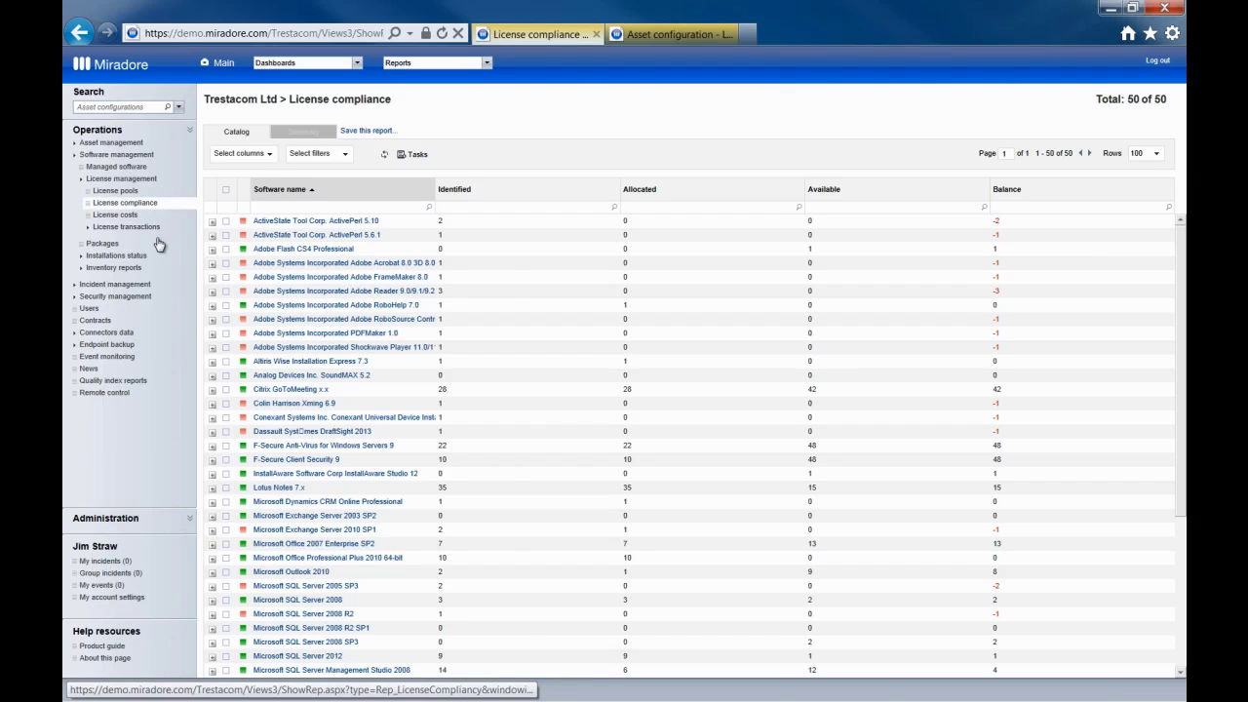
Step: Open the Packages catalog listing all 103 install packages
left_click(159, 246)
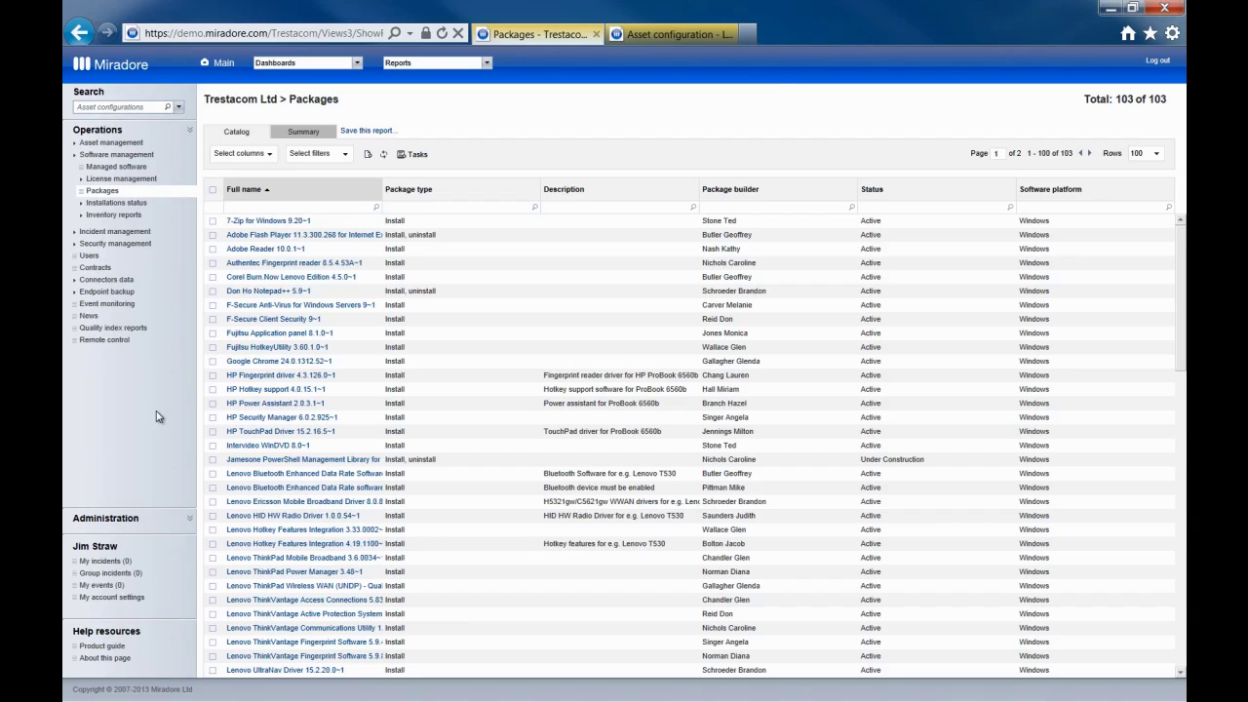
Step: From L0000019's configuration, queue the Google Chrome 24.0.1312.52~1 package for installation
left_click(679, 36)
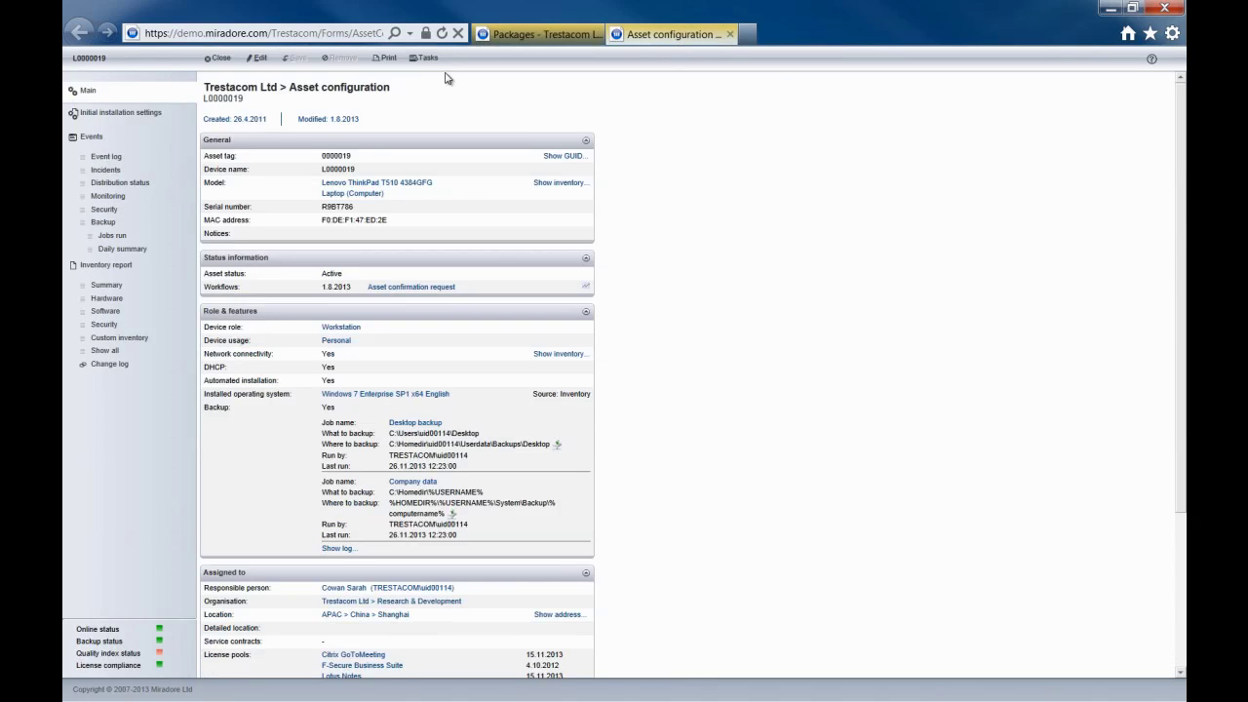
left_click(429, 57)
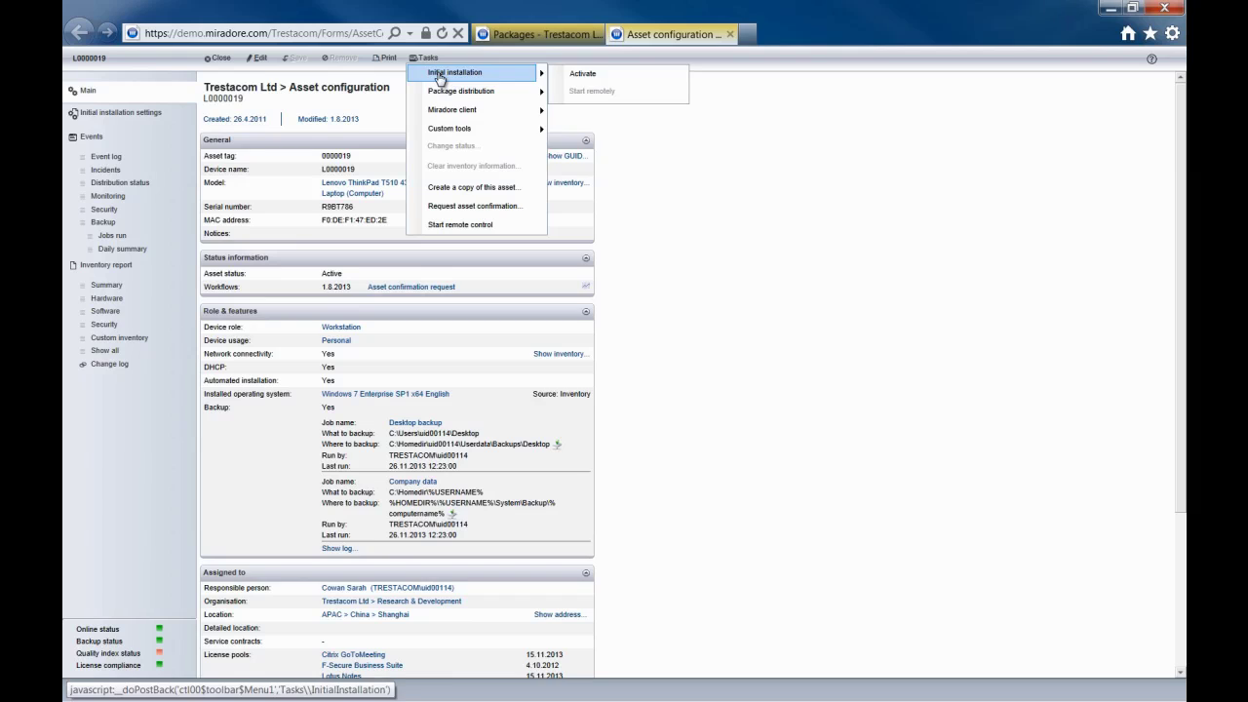
mouse_move(461, 91)
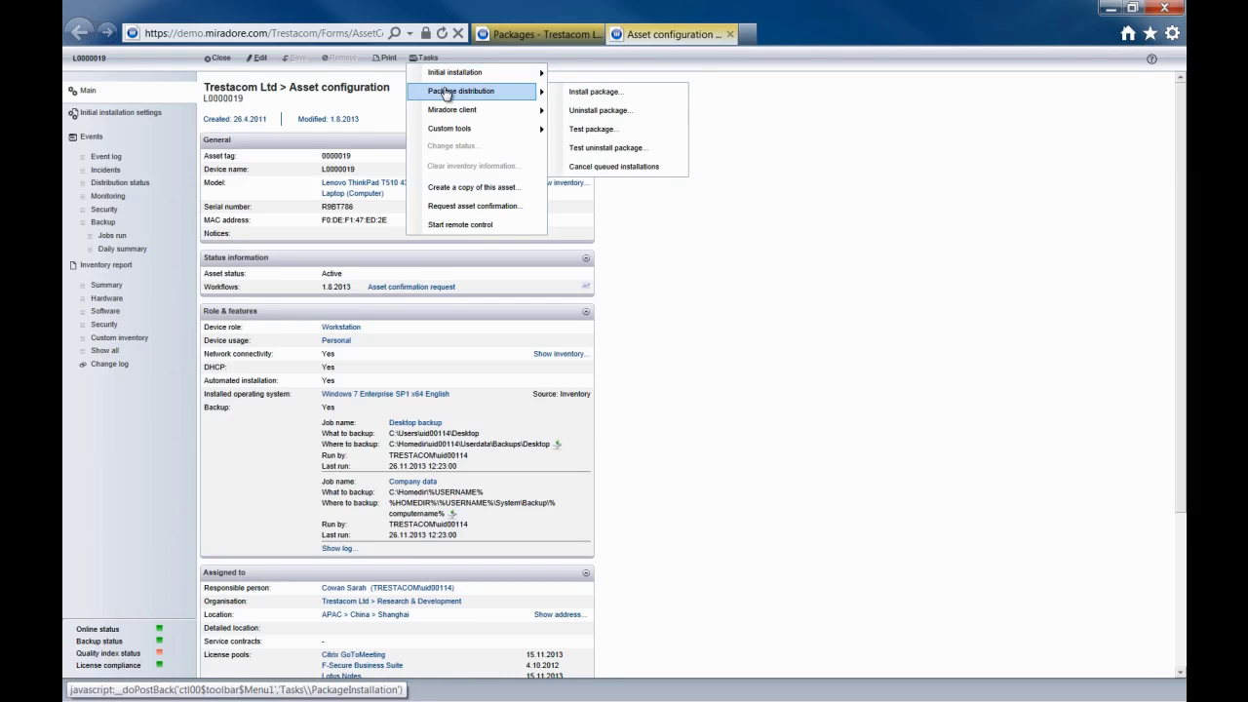
left_click(606, 94)
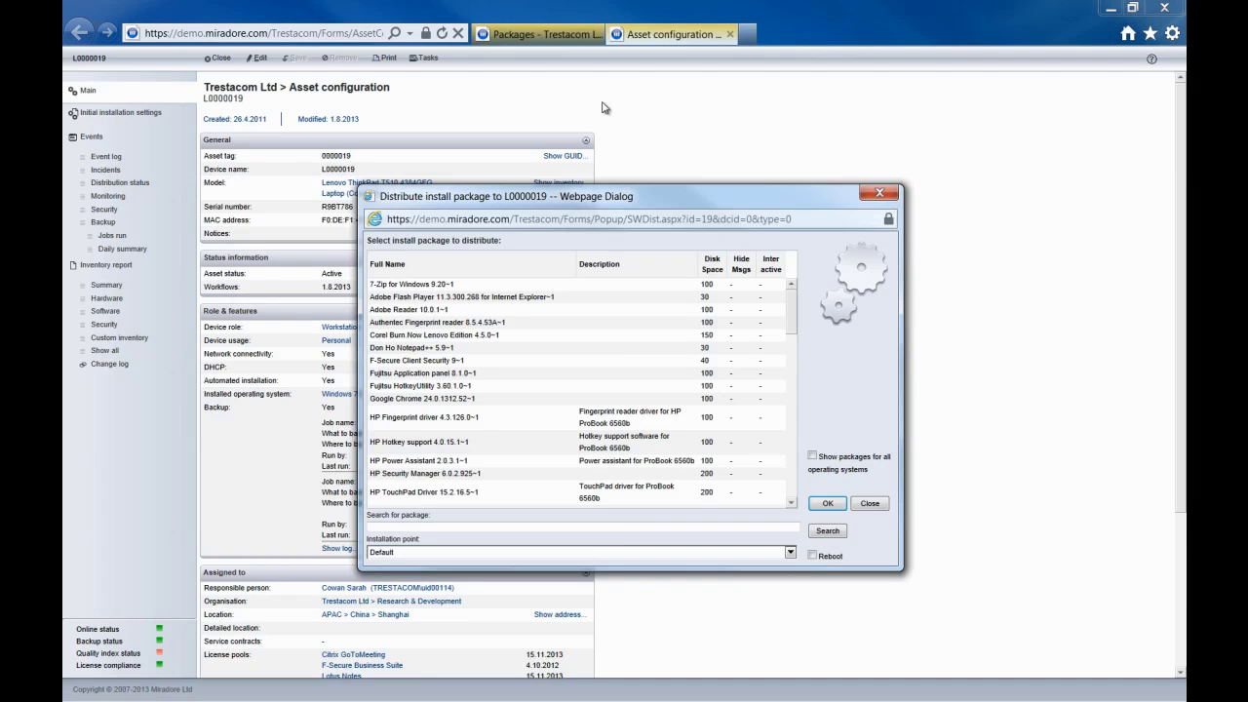
left_click(497, 400)
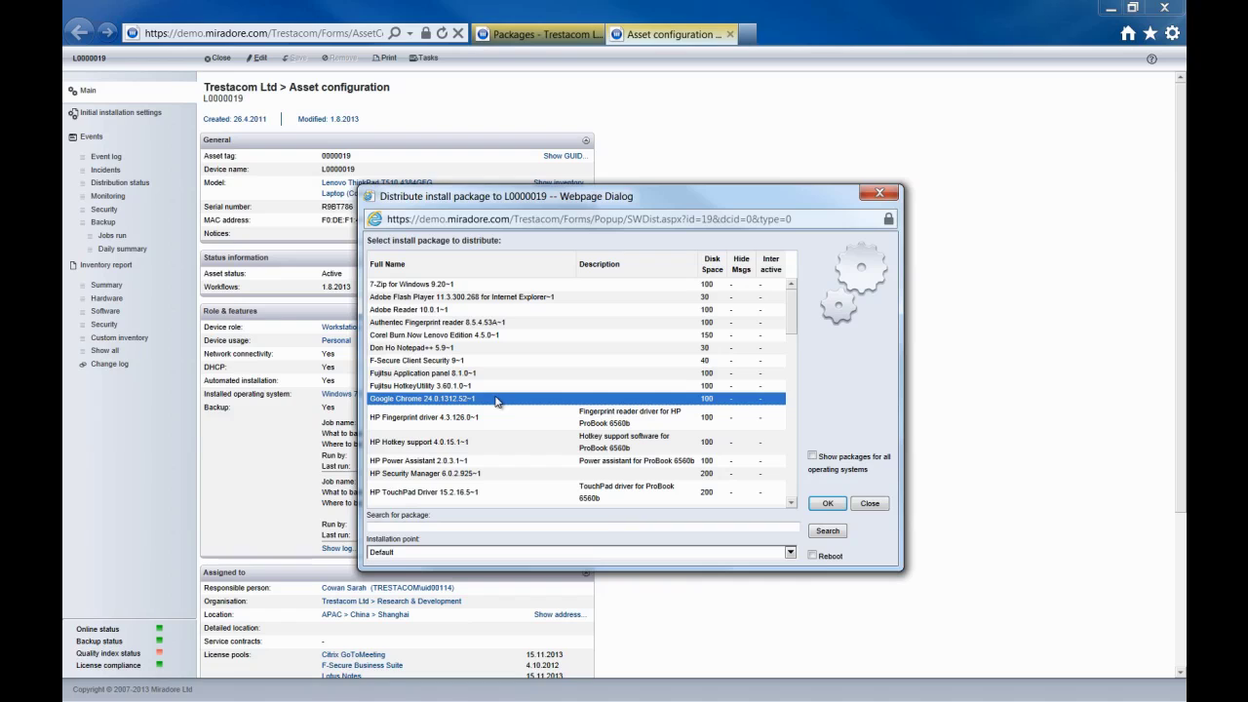
left_click(827, 505)
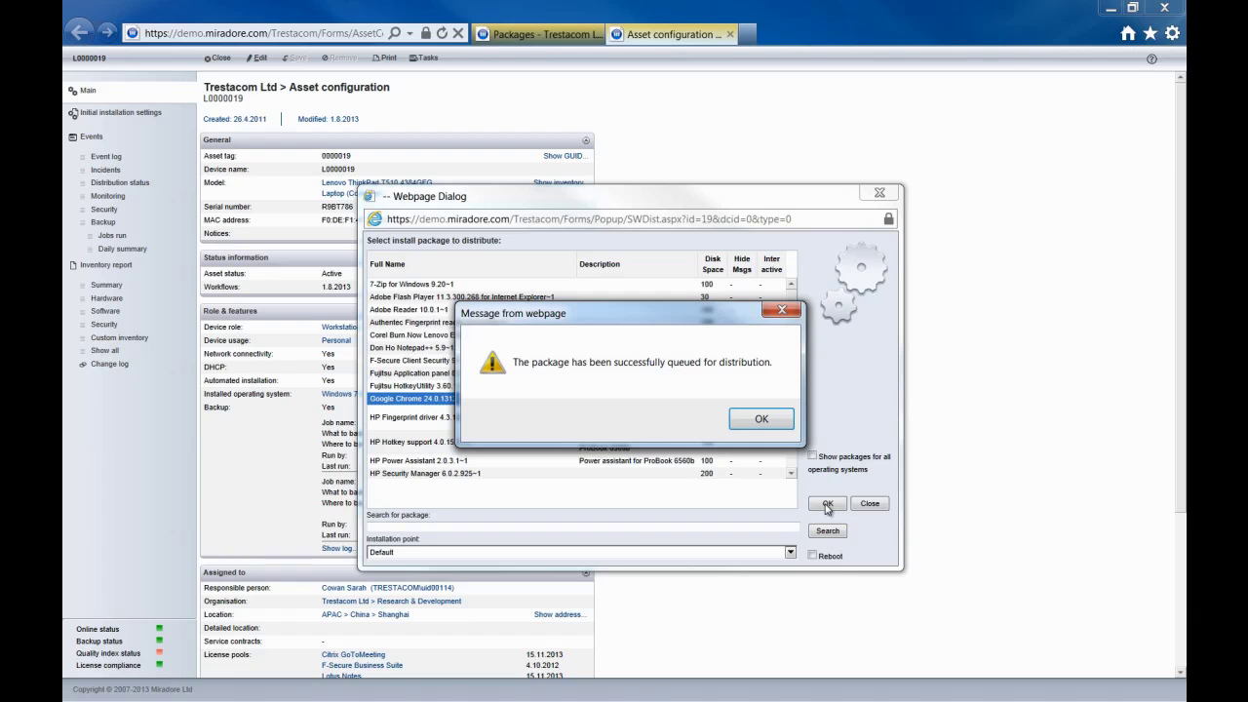
left_click(759, 419)
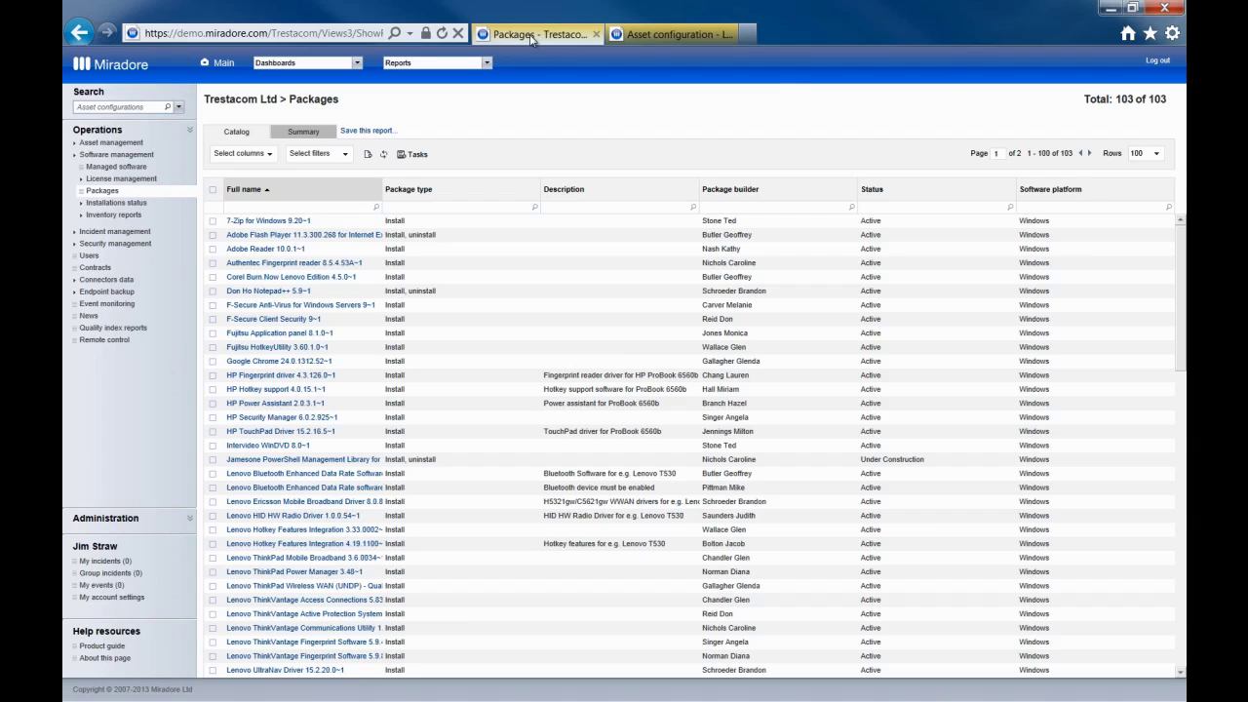
Step: Expand Endpoint backup and open the By device report covering 36 devices
left_click(142, 292)
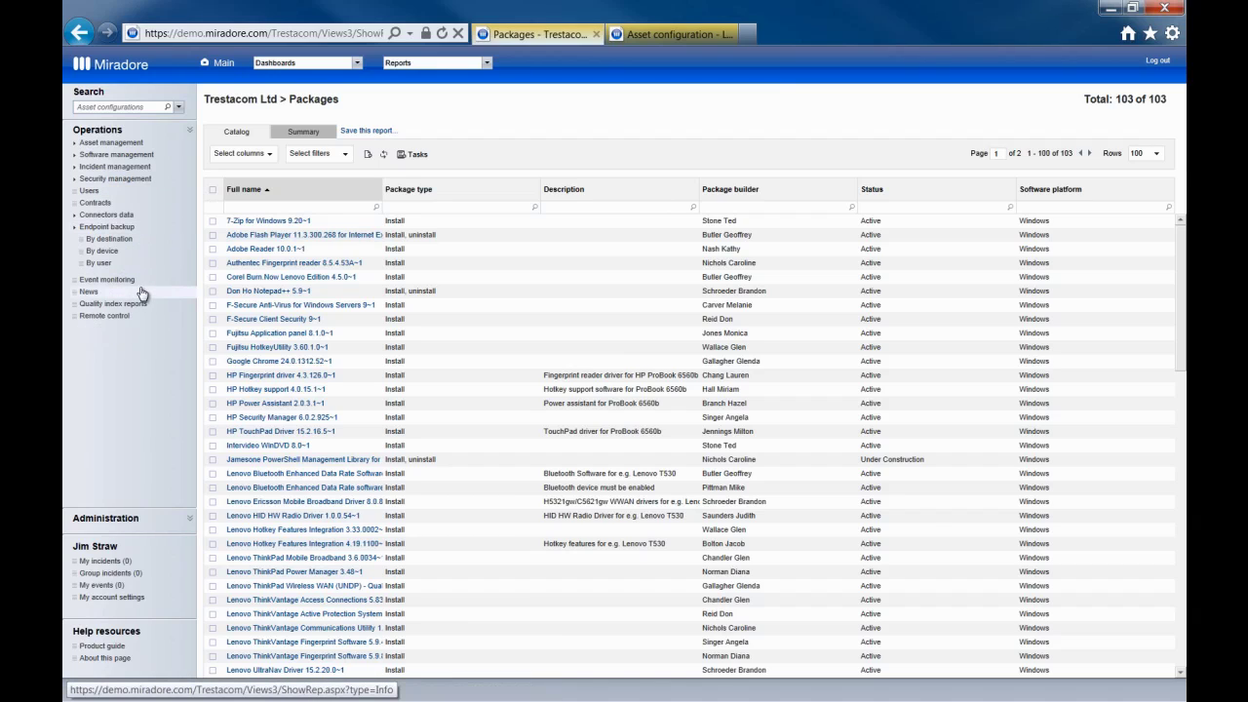
left_click(139, 261)
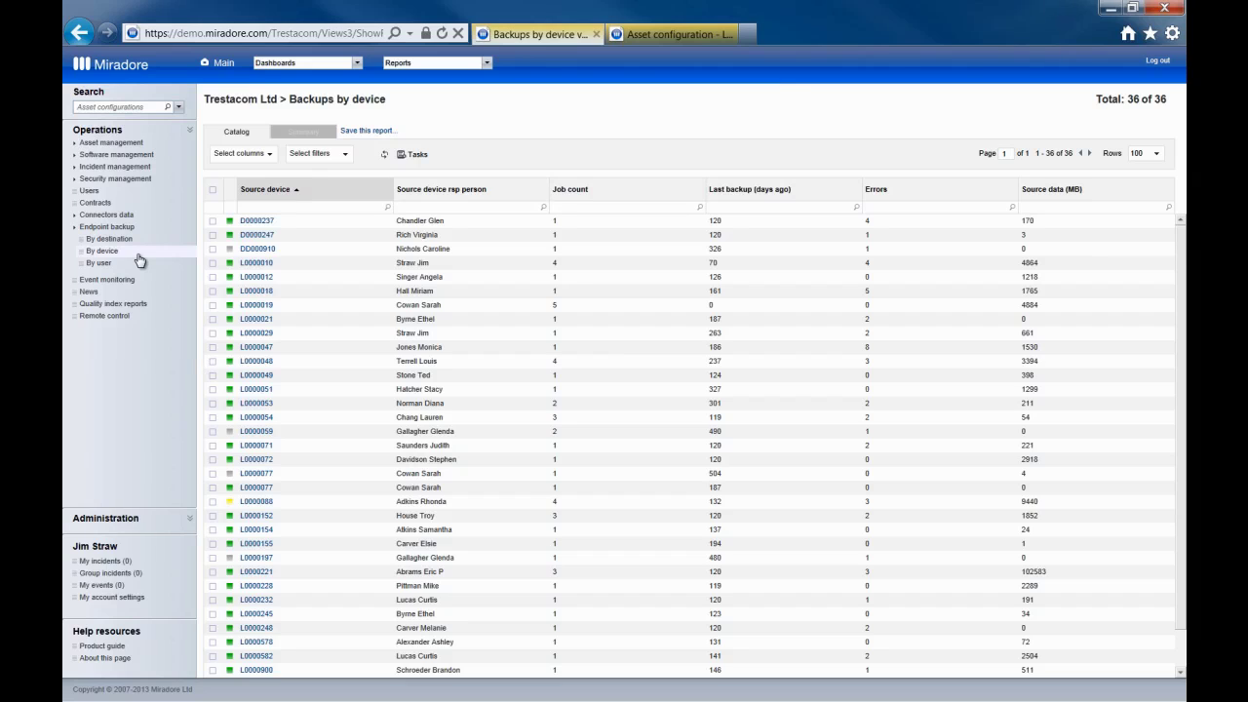
Step: Open the Remote control sessions report, check L0000019's Tasks, then return to the sessions list
left_click(142, 319)
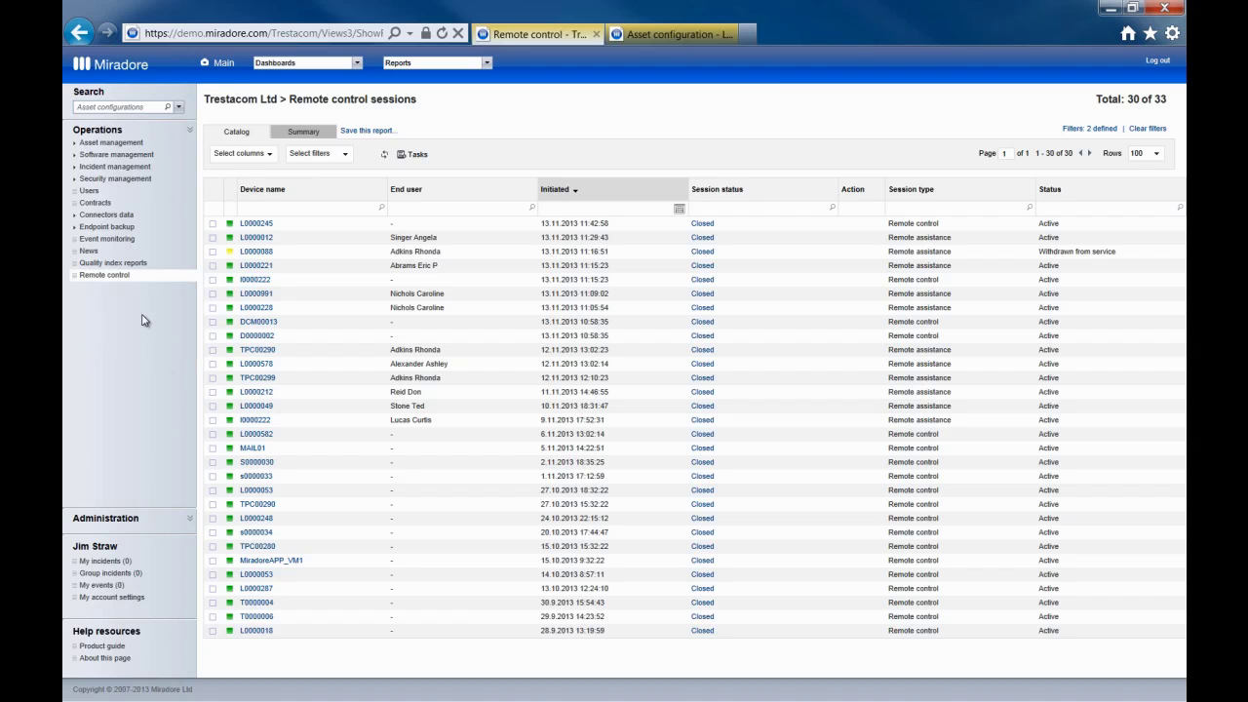
left_click(657, 36)
left_click(427, 58)
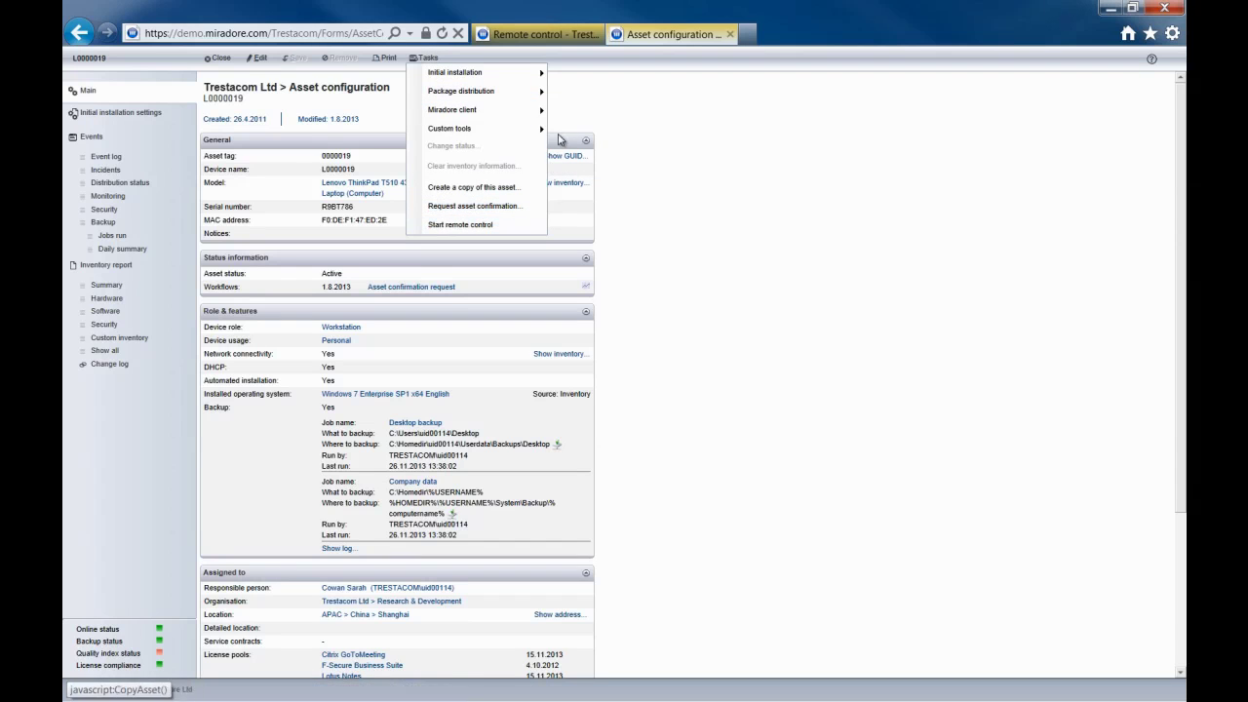
left_click(560, 37)
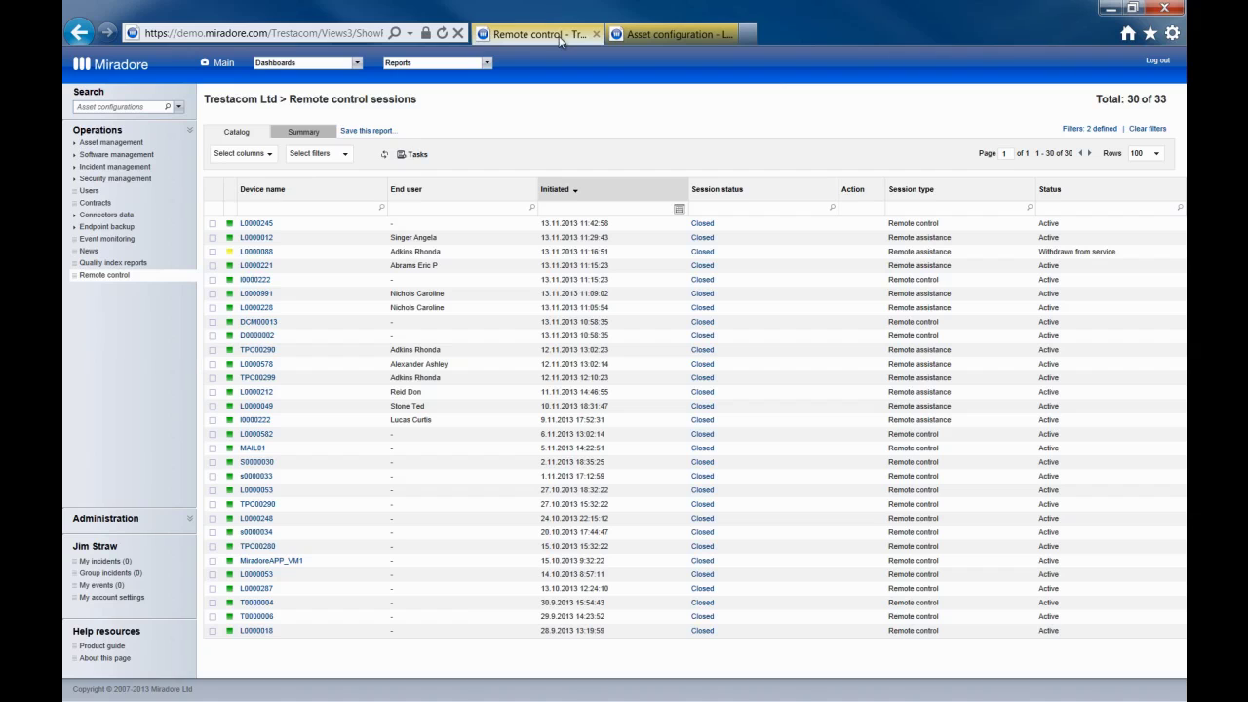
Step: Open Event monitoring to list the 304 events with license compliance and low disk space alerts
left_click(144, 242)
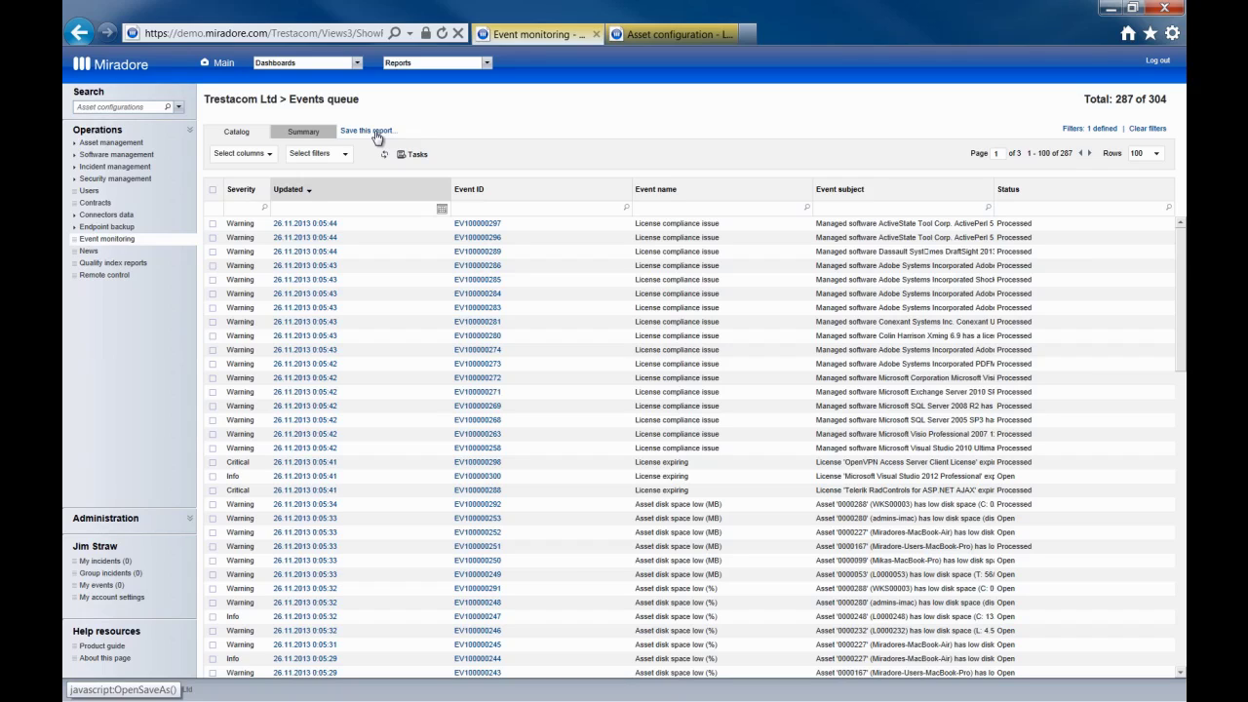
Step: Load the saved My devices report and select all four listed devices
left_click(487, 64)
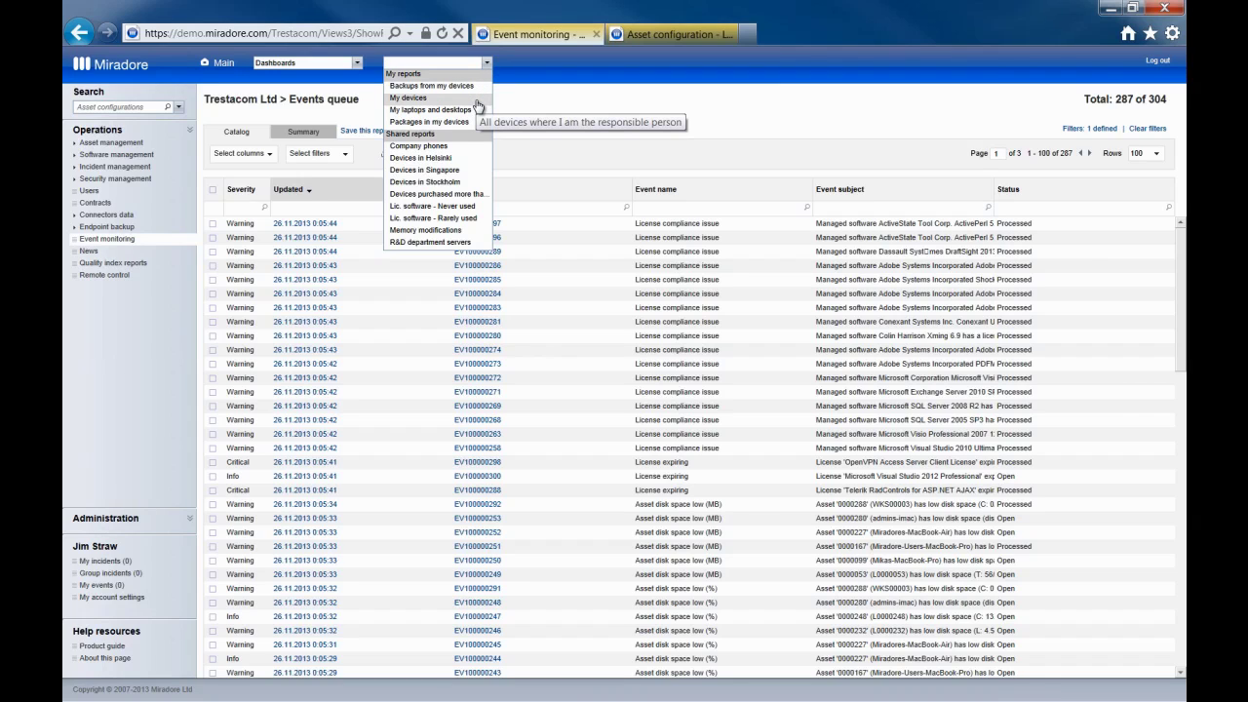
left_click(477, 101)
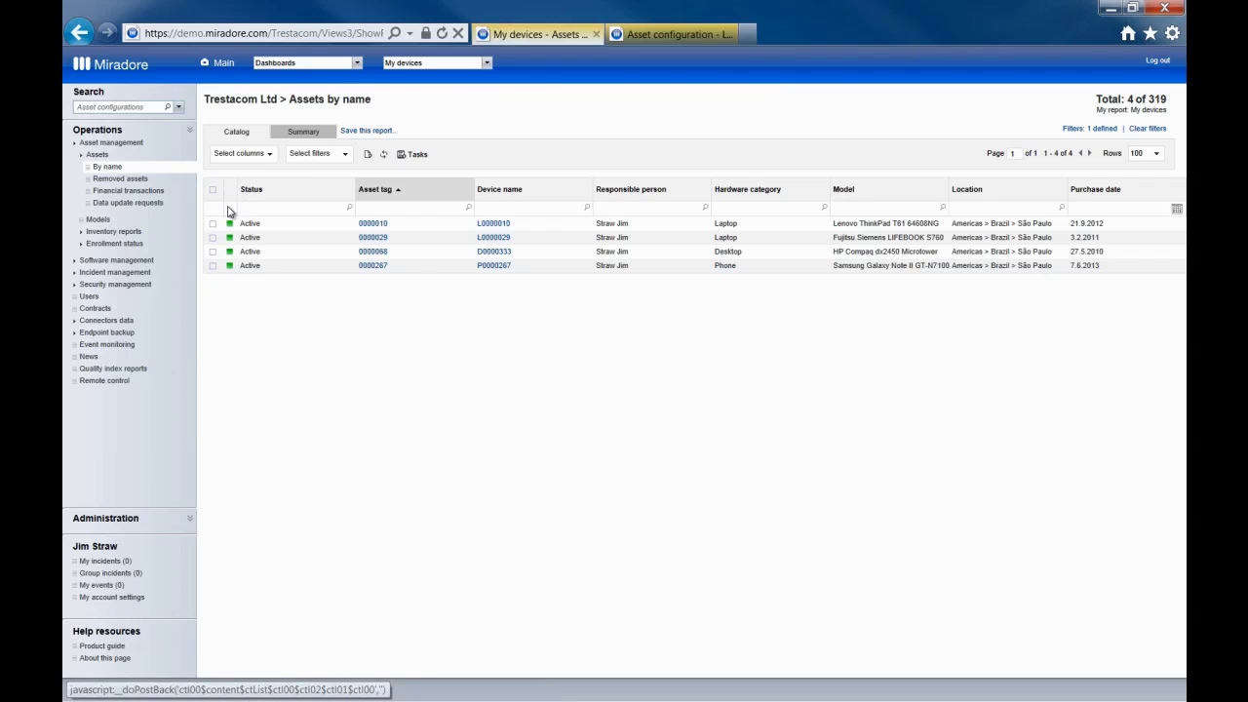
left_click_drag(216, 223, 216, 268)
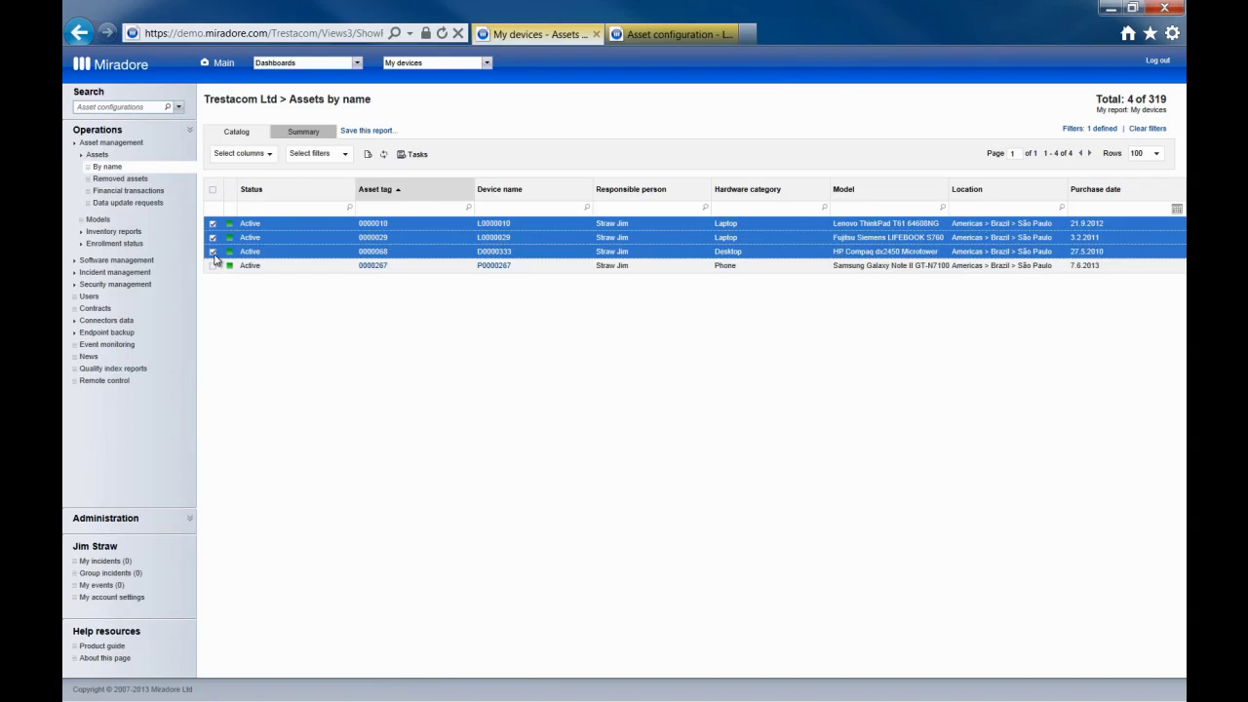
Step: Export the four selected devices to Excel and open the spreadsheet
left_click(413, 155)
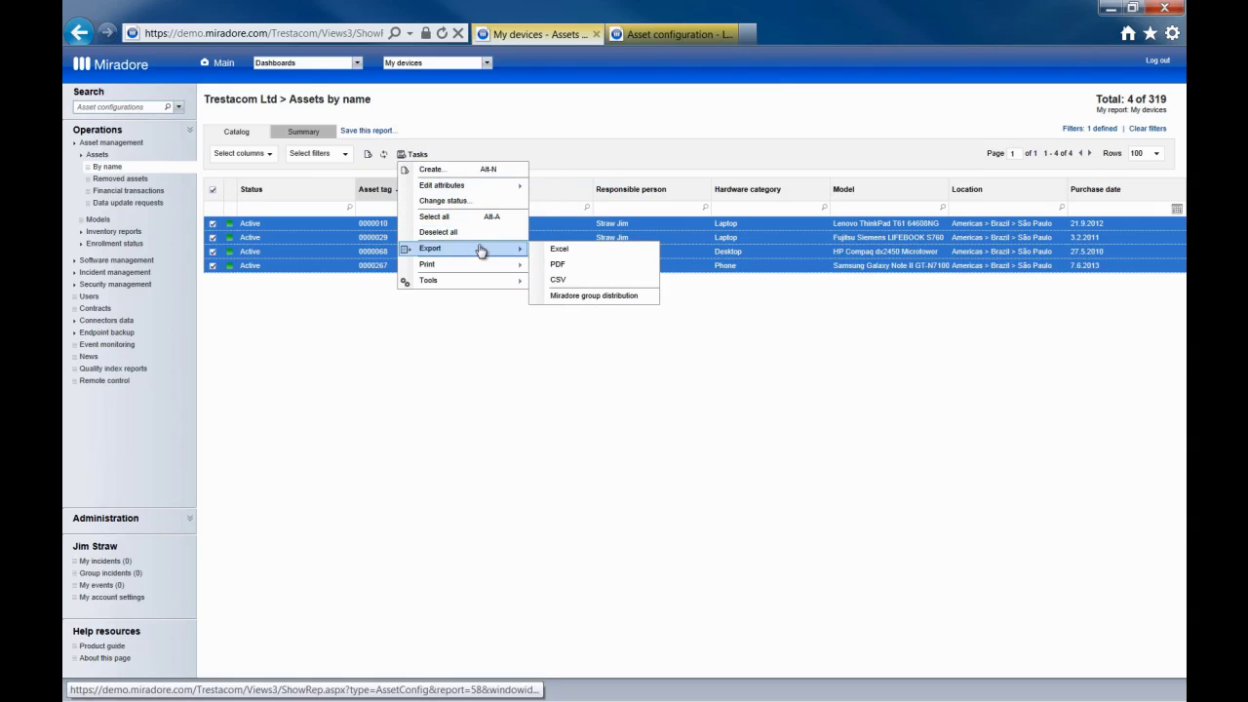
mouse_move(430, 249)
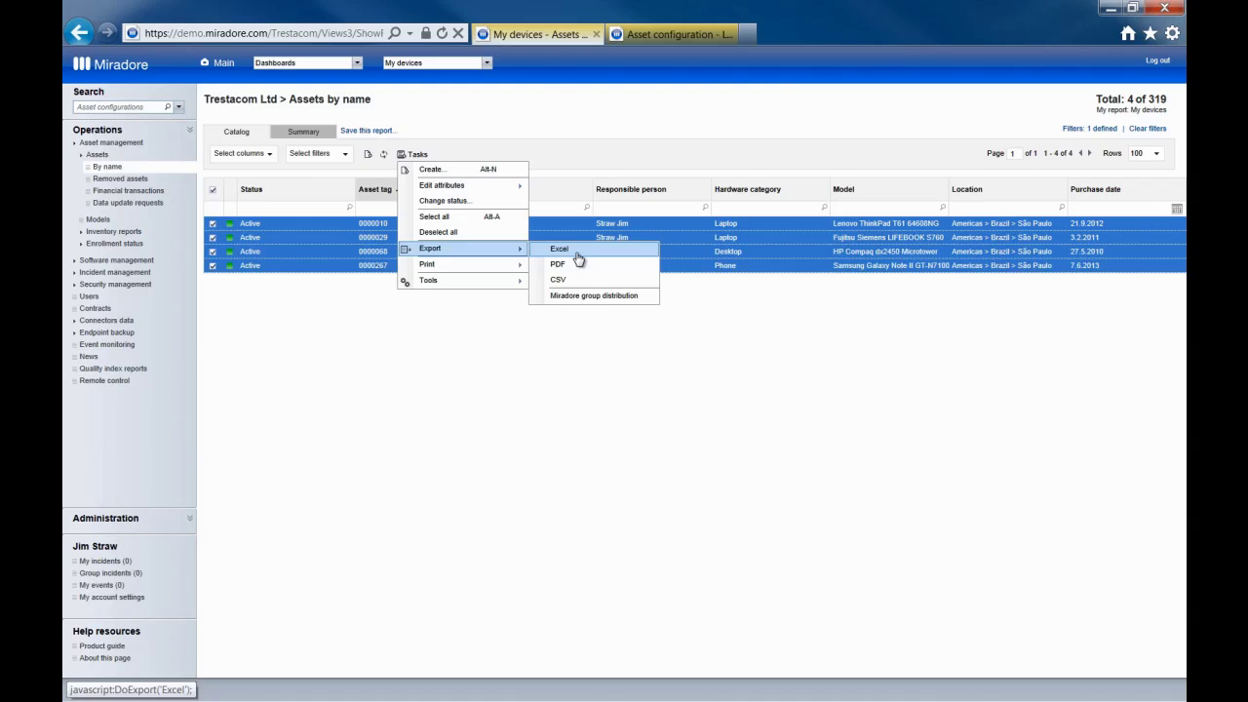
left_click(576, 253)
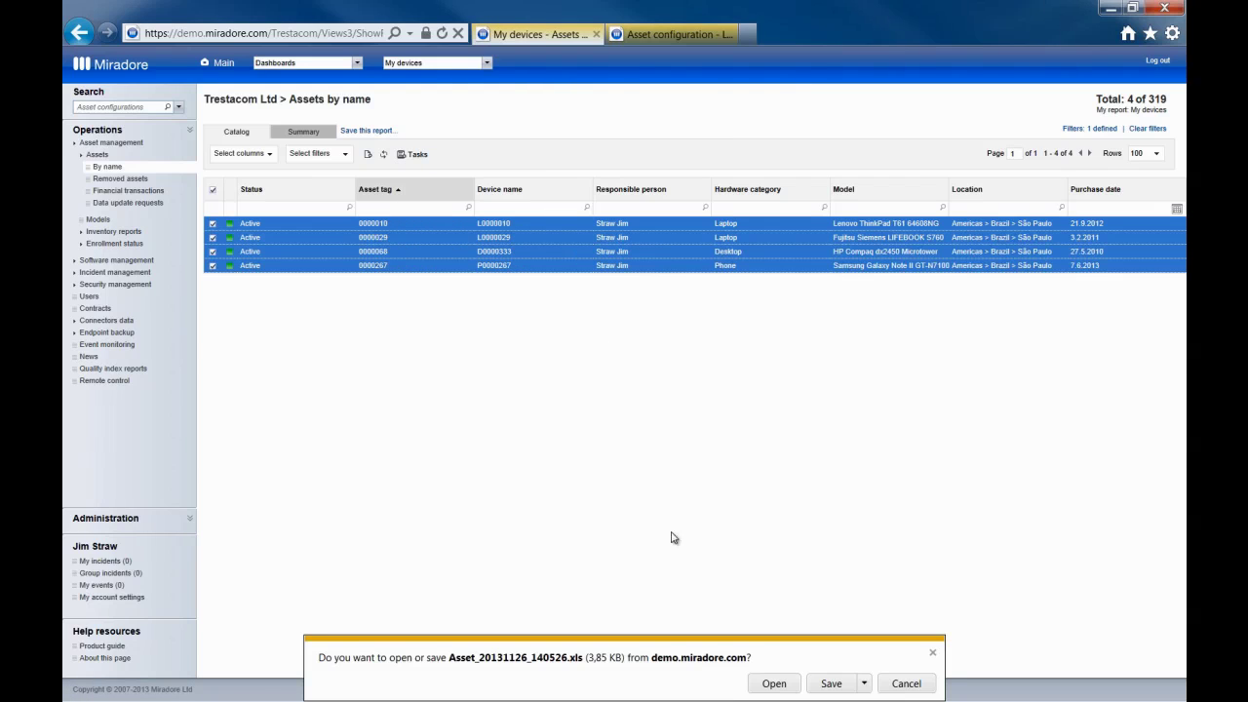
left_click(770, 683)
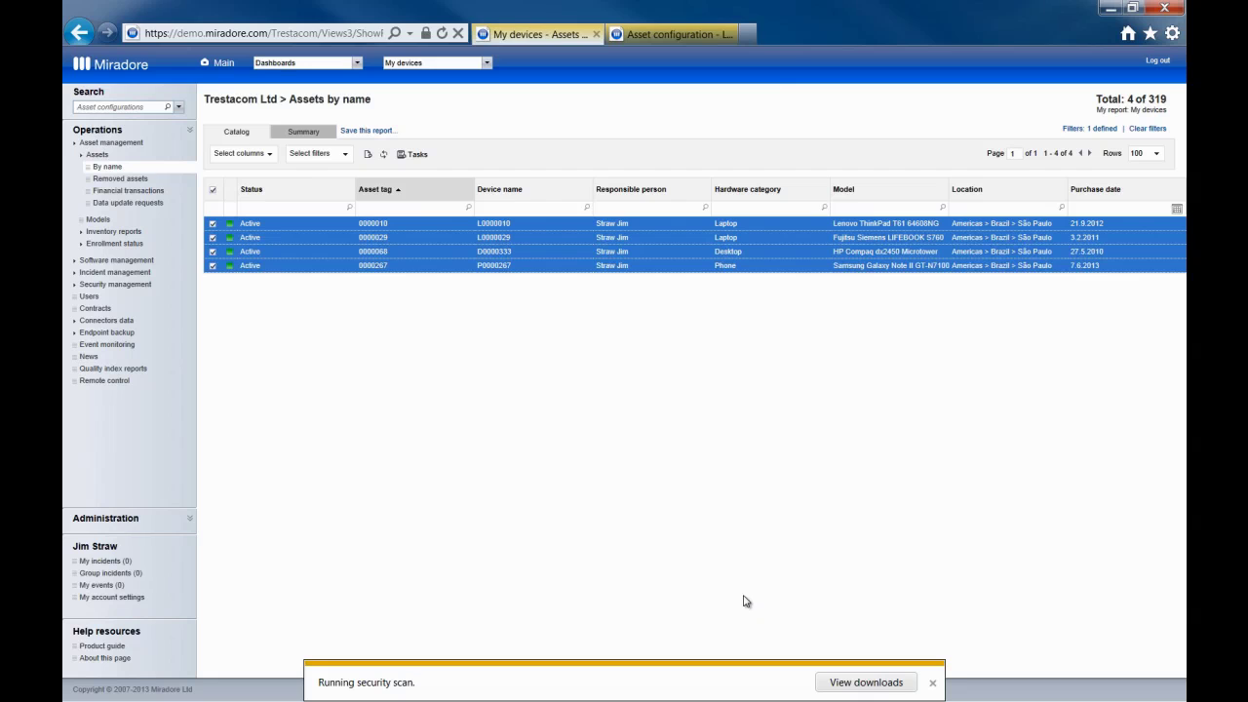